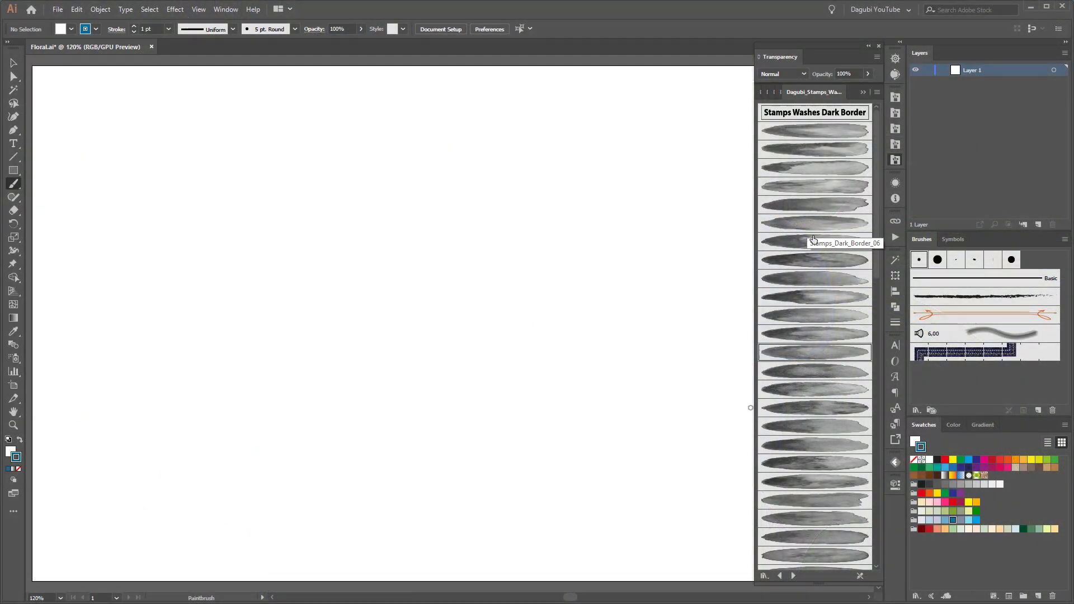
Paint five pale blue watercolour petals with Dagubi Stamps Washes brushes
left_click(813, 241)
left_click_drag(442, 257, 521, 285)
left_click(814, 333)
mouse_move(475, 336)
left_mouse_down()
mouse_move(462, 306)
mouse_move(403, 346)
left_mouse_up()
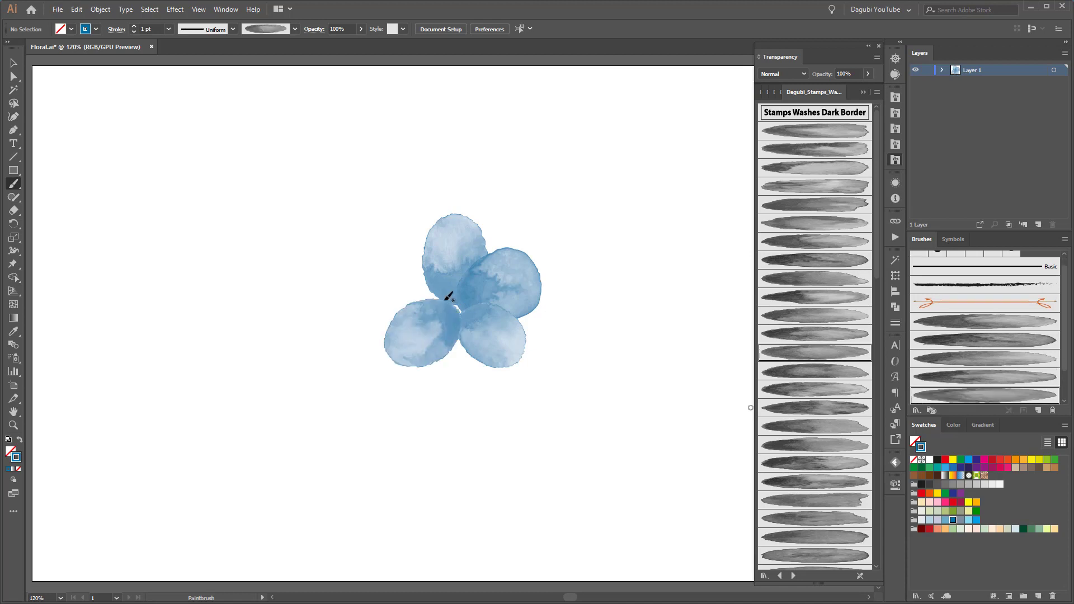
left_click_drag(458, 291, 381, 269)
key("v")
left_click_drag(345, 193, 451, 268)
key("ctrl+plus")
Rotate each petal outward around the centre with Free Transform (E)
key("e")
left_click(347, 402, "ctrl")
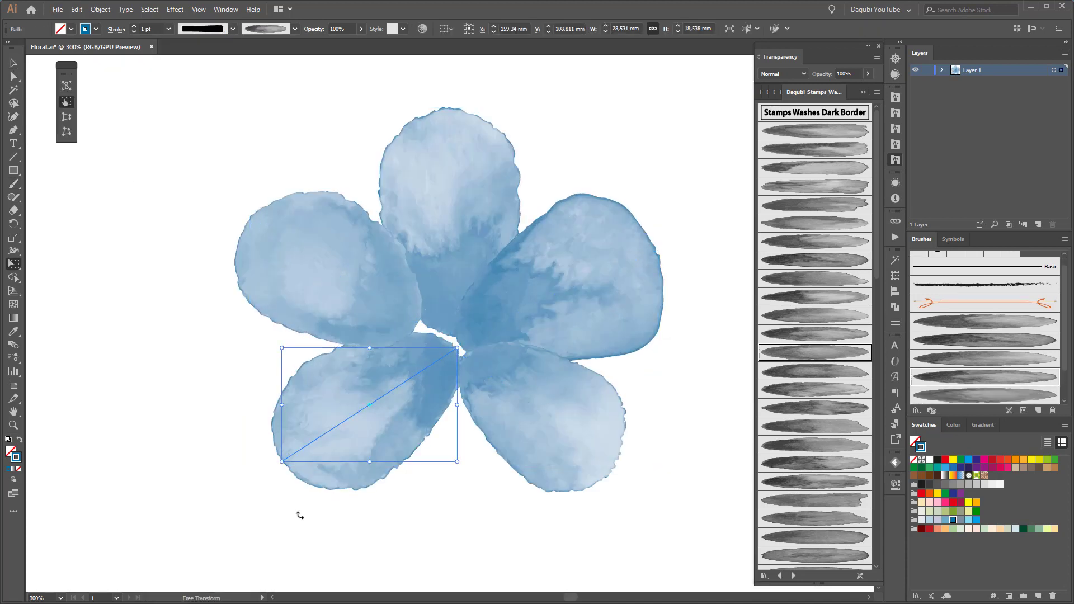
left_click_drag(297, 509, 335, 517)
left_click(525, 438, "ctrl")
left_click_drag(599, 459, 620, 481)
left_click(313, 268, "ctrl")
left_click_drag(229, 297, 297, 324)
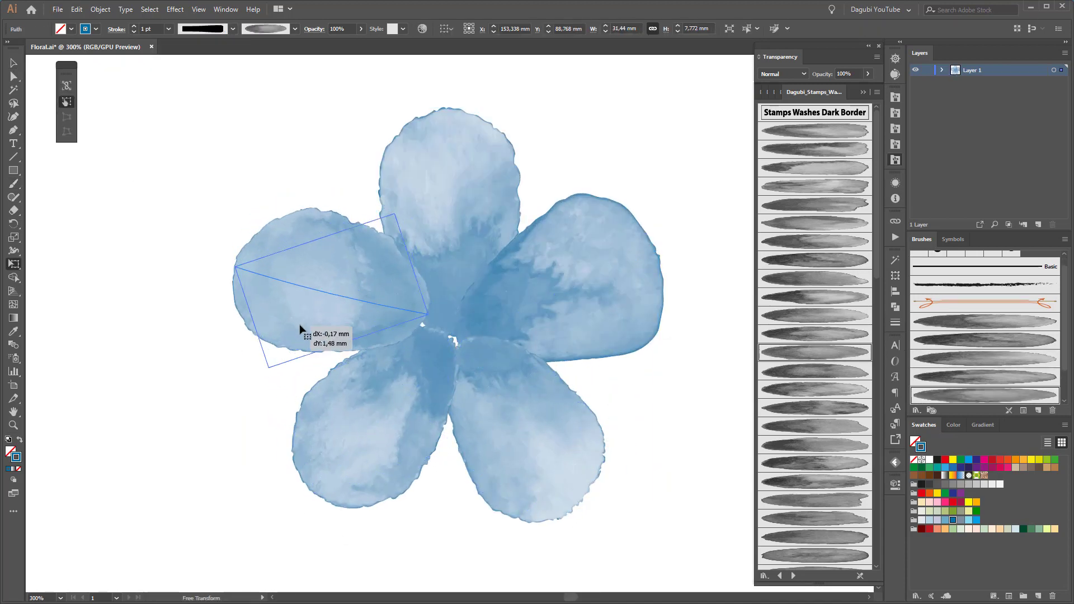
left_click(537, 442, "ctrl")
left_click_drag(560, 448, 604, 476)
left_click(671, 527)
Add a Darken wash stroke across the flower centre and select all the petal strokes
scroll(826, 366, "down", 5)
left_click(826, 366)
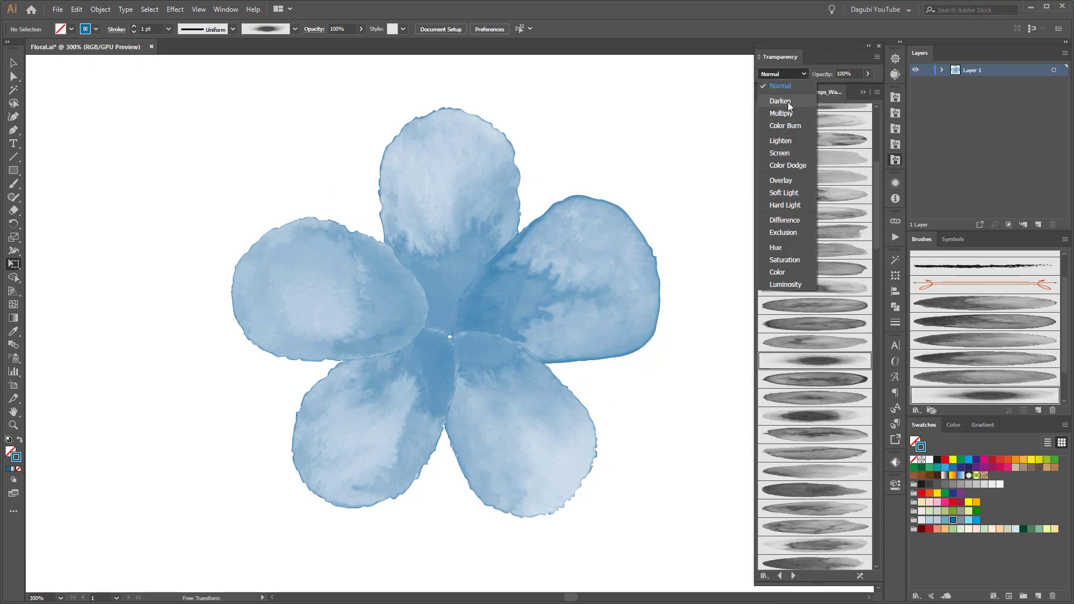
key("b")
mouse_move(445, 342)
left_mouse_down()
mouse_move(643, 248)
mouse_move(552, 379)
left_mouse_up()
key("e")
scroll(813, 517, "down", 3)
left_click(817, 493)
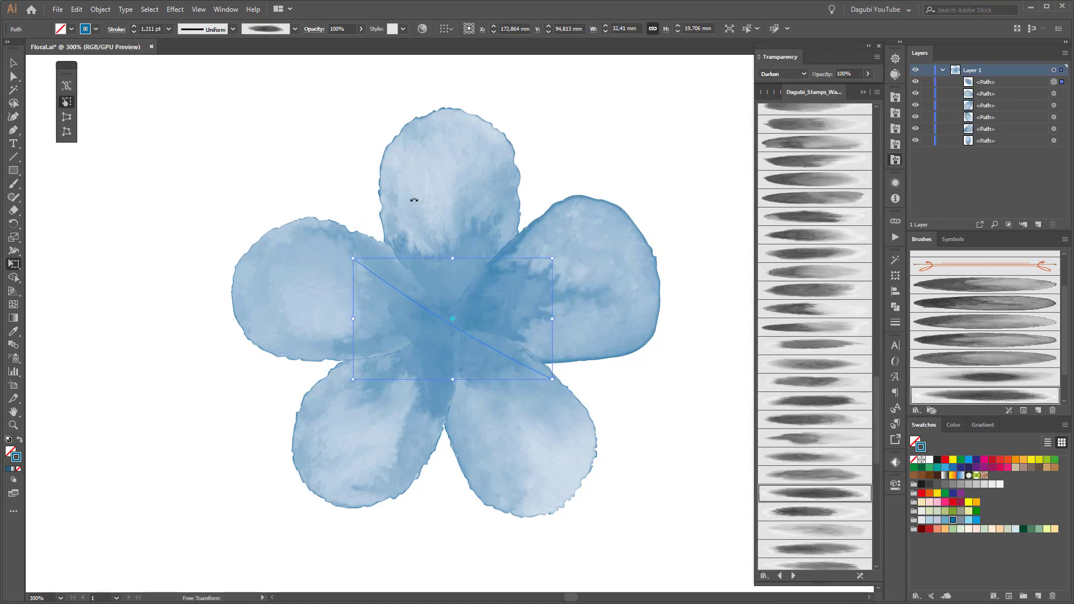
key("ctrl+0")
key("v")
left_click_drag(330, 187, 540, 376)
Deepen the flower's blue by lowering G, and thicken the upper-right petal stroke
left_click(953, 425)
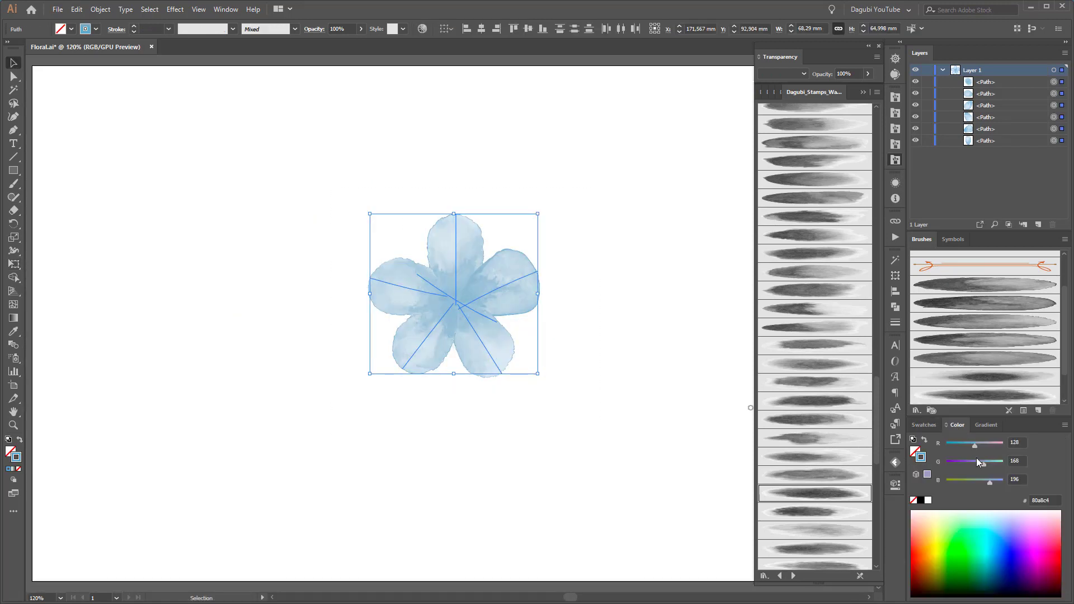
left_click_drag(978, 464, 978, 464)
left_click(492, 344)
left_click(498, 290)
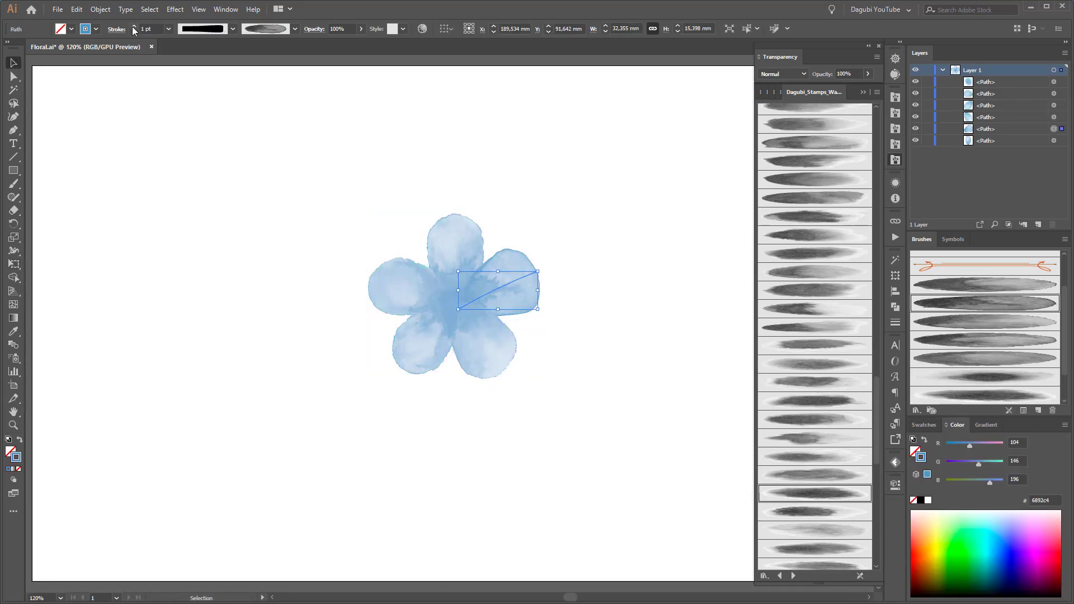
left_click(134, 30)
key("ctrl+shift+a")
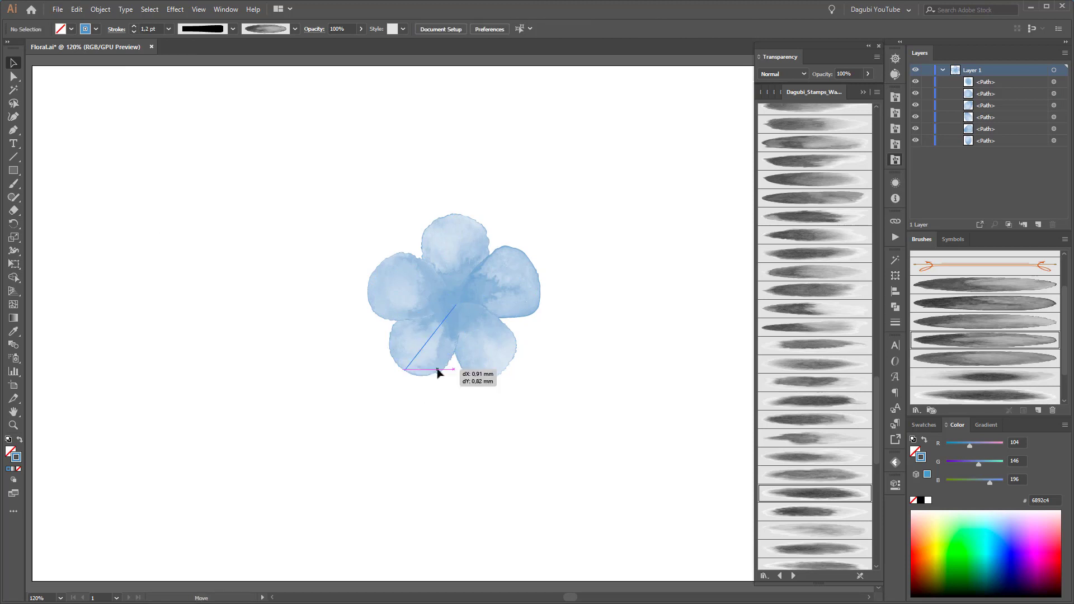
Paint darker blue Multiply wash strokes across the flower centre
scroll(818, 235, "down", 5)
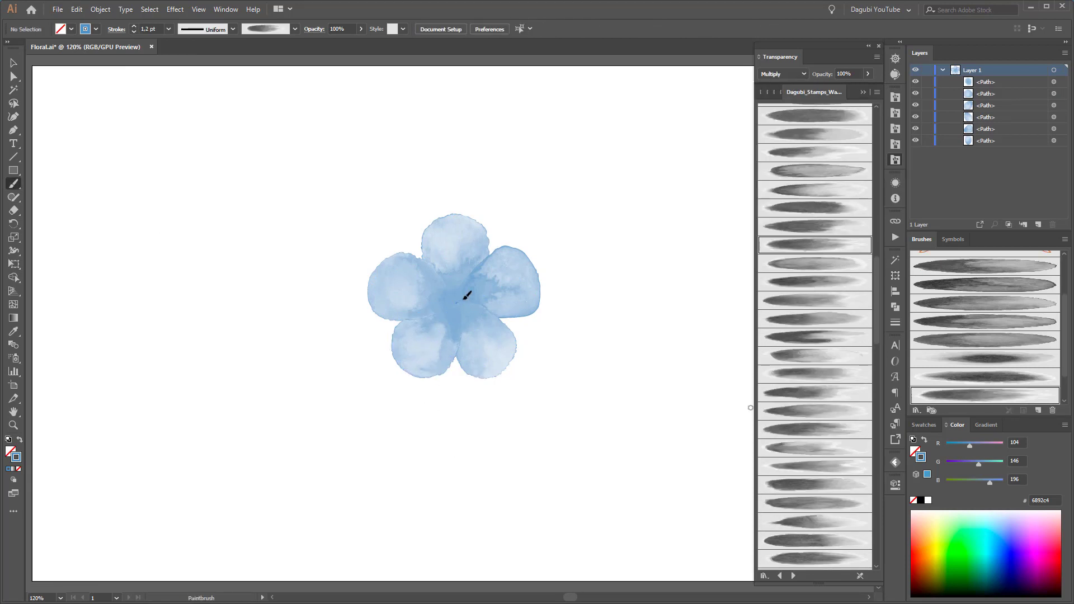
mouse_move(466, 295)
left_mouse_down()
mouse_move(509, 274)
mouse_move(451, 349)
left_mouse_up()
left_click(923, 424)
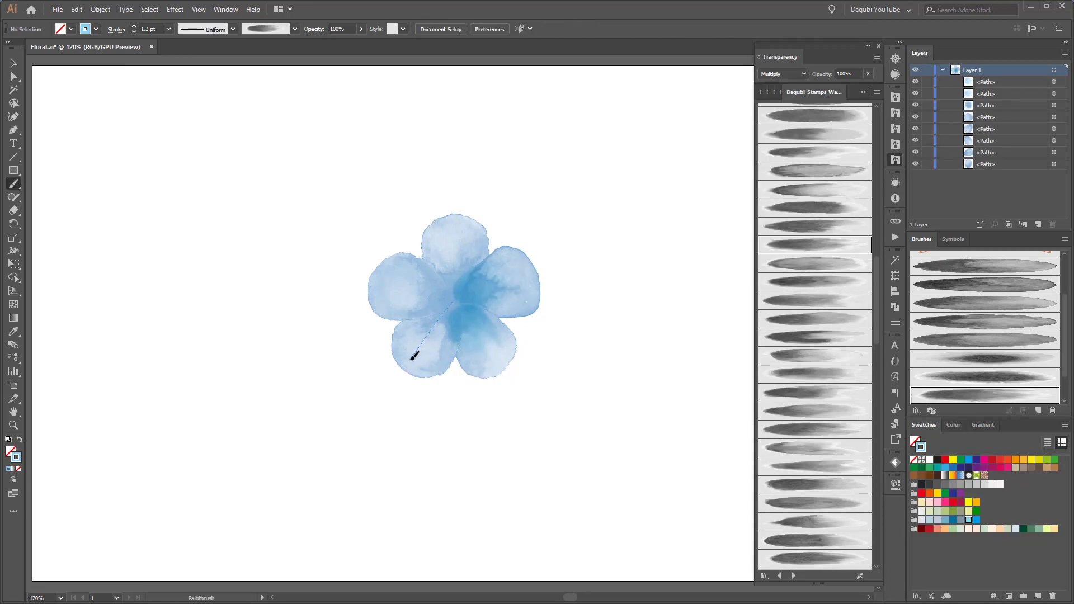
scroll(814, 336, "down", 15)
left_click(814, 332)
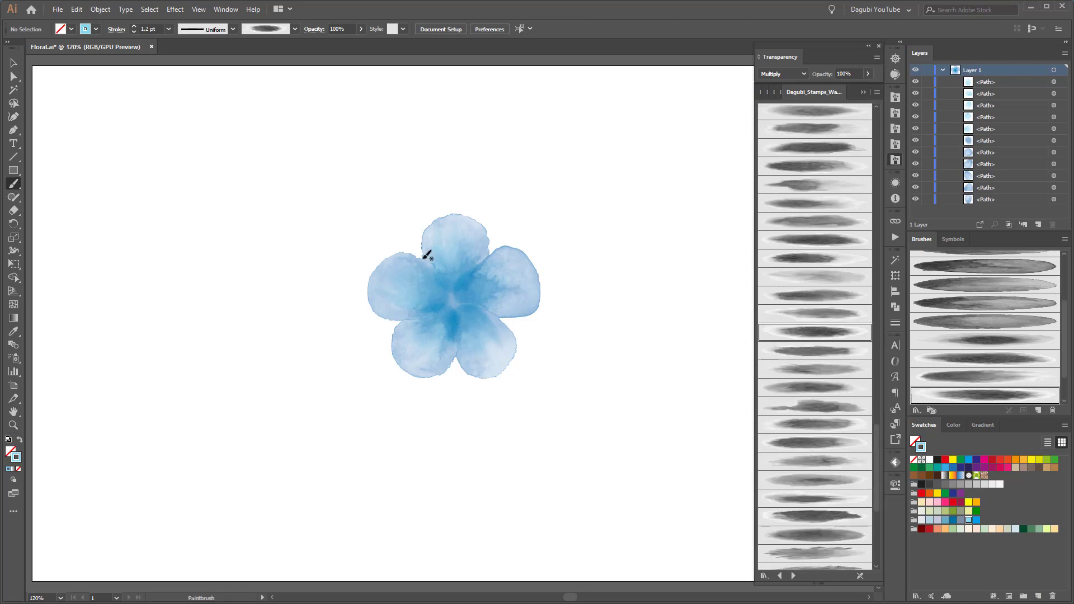
left_click_drag(424, 264, 484, 354)
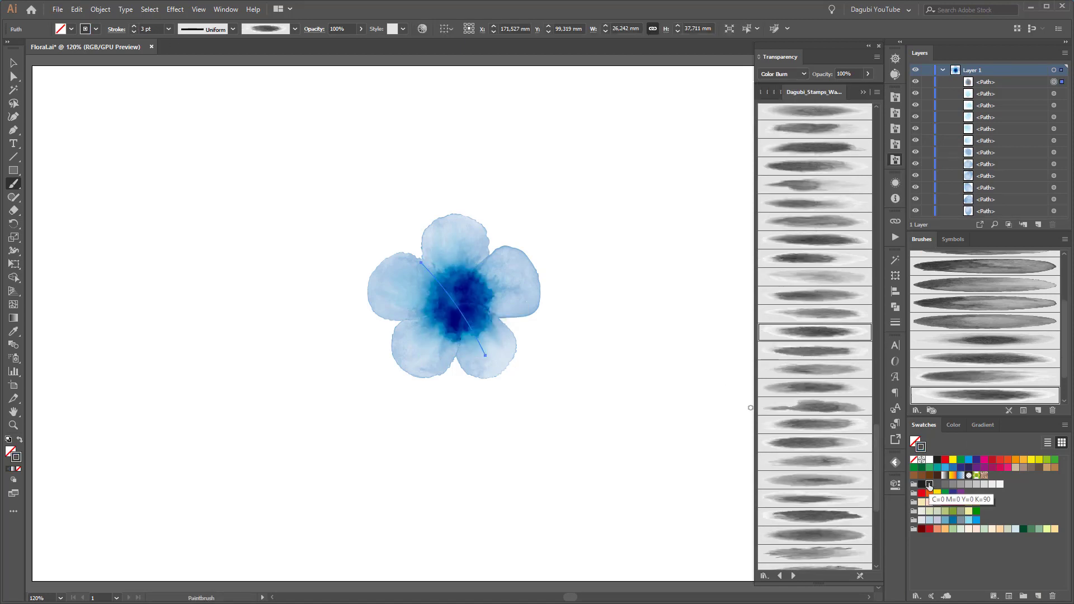
scroll(469, 290, "up", 2)
left_click(719, 371, "ctrl")
Add a Color Burn centre stroke, recolour it dark blue, and scale it down
scroll(819, 312, "up", 20)
scroll(819, 312, "down", 5)
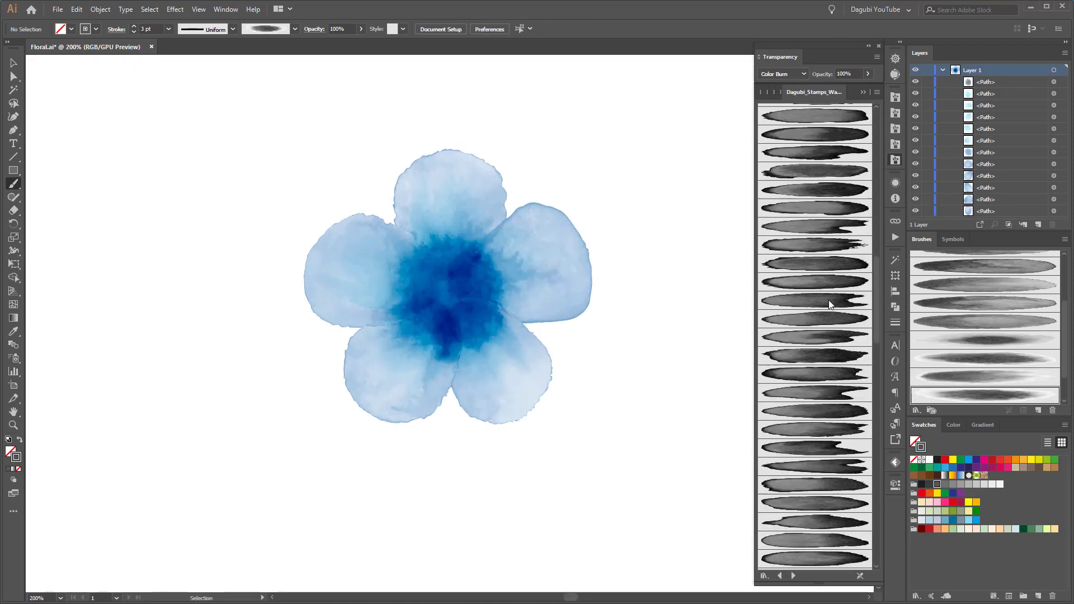
left_click(832, 524)
left_click_drag(419, 254, 477, 335)
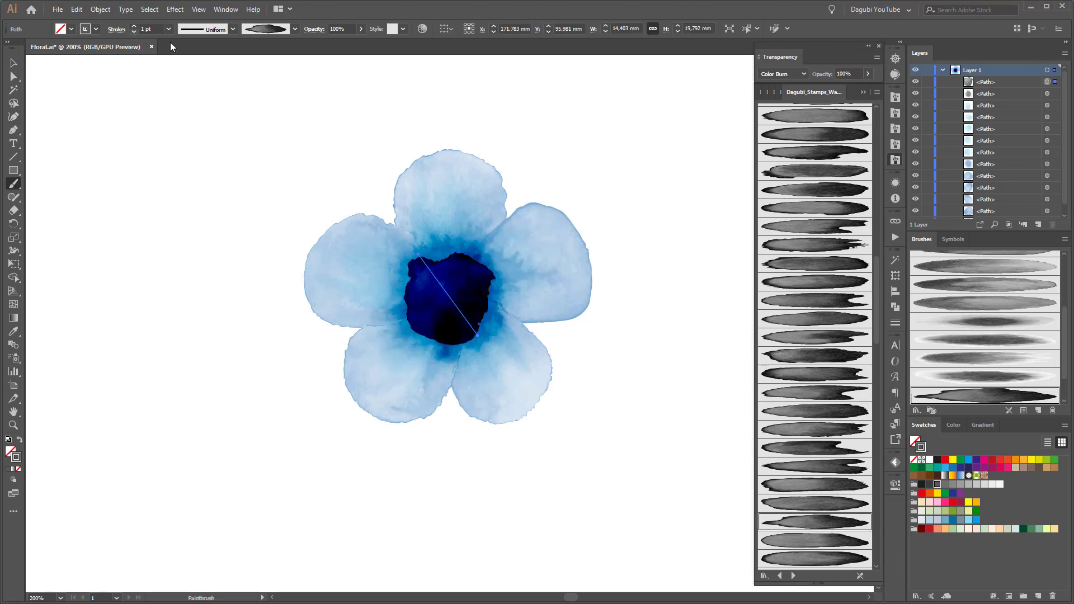
left_click(976, 460)
key("e")
left_click_drag(480, 249, 470, 264)
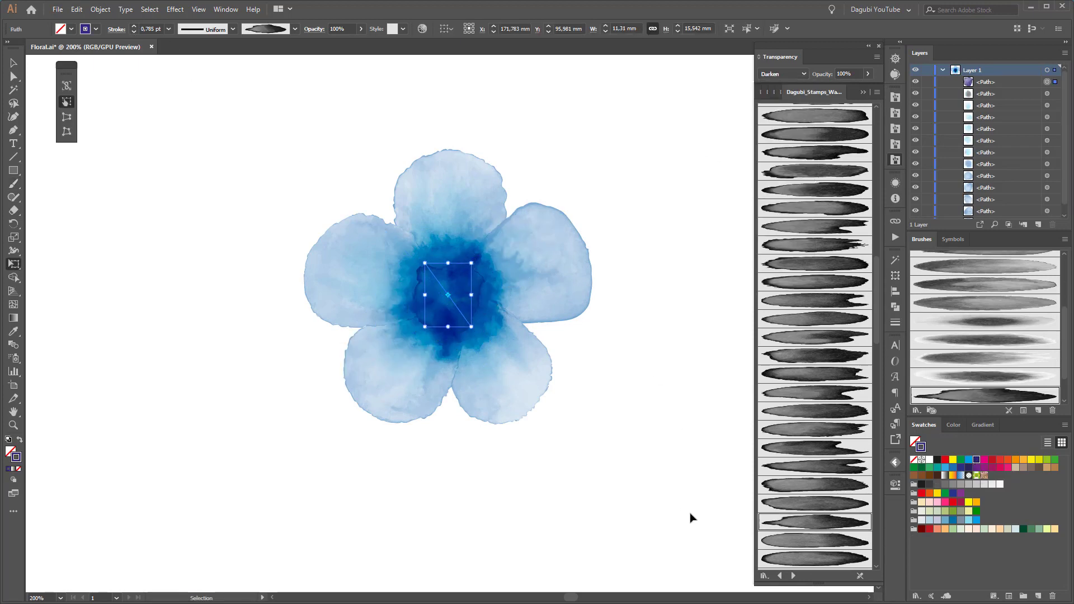
left_click(691, 518)
left_click(895, 144)
left_click(780, 575)
scroll(814, 338, "down", 5)
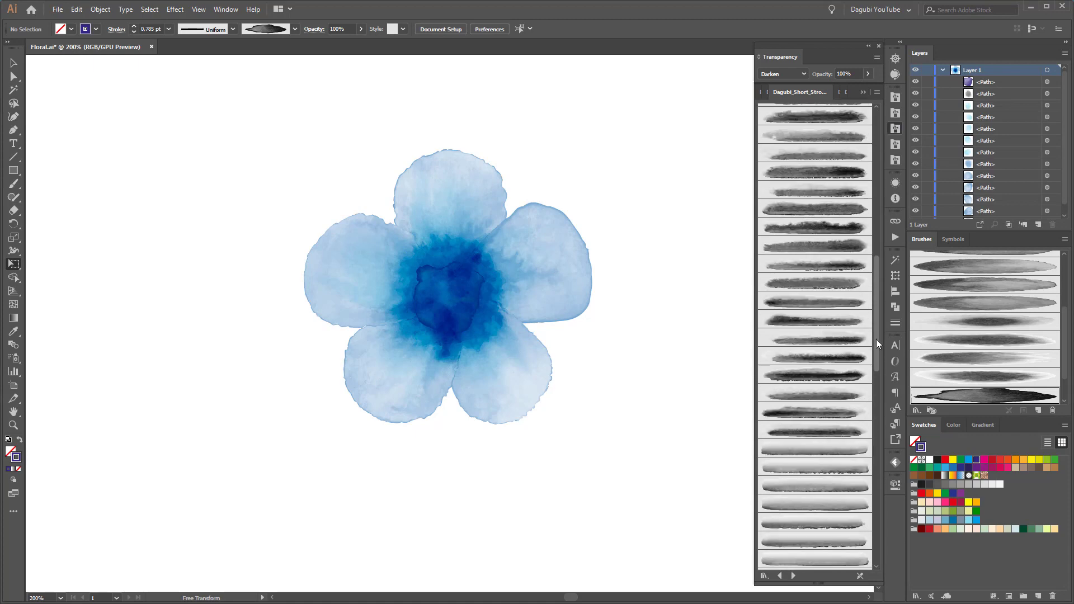
Paint a Lighten-mode highlight at reduced opacity across the top petal
left_click(814, 468)
left_click(14, 184)
left_click(783, 73)
left_click(774, 139)
left_click_drag(410, 207, 487, 199)
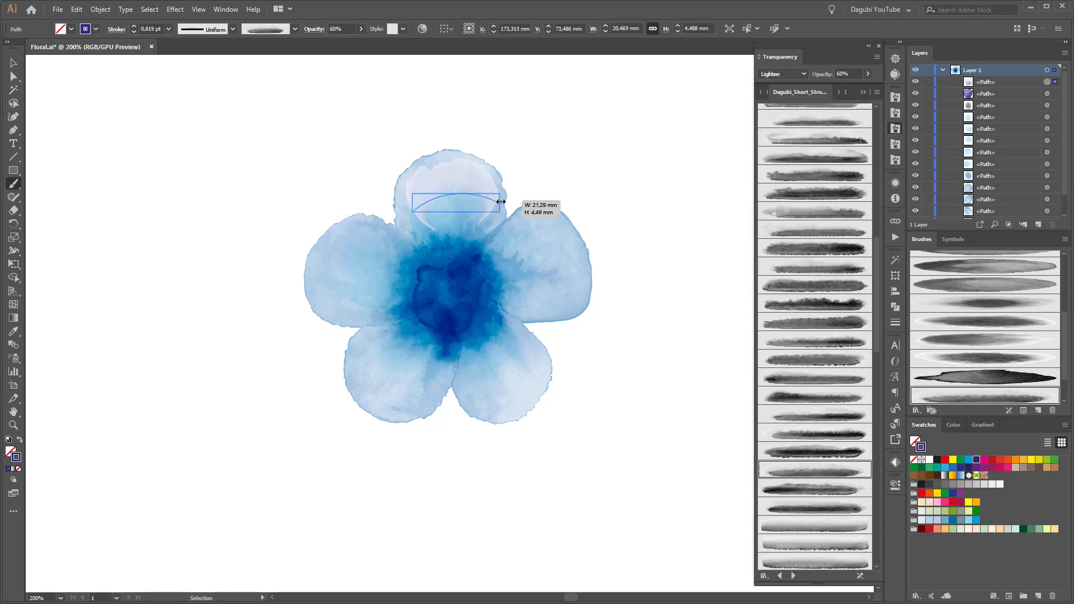
left_click_drag(411, 168, 492, 173)
Paint curved highlights on the right, lower-left and left petals
left_click(817, 432)
left_click_drag(526, 226, 558, 312)
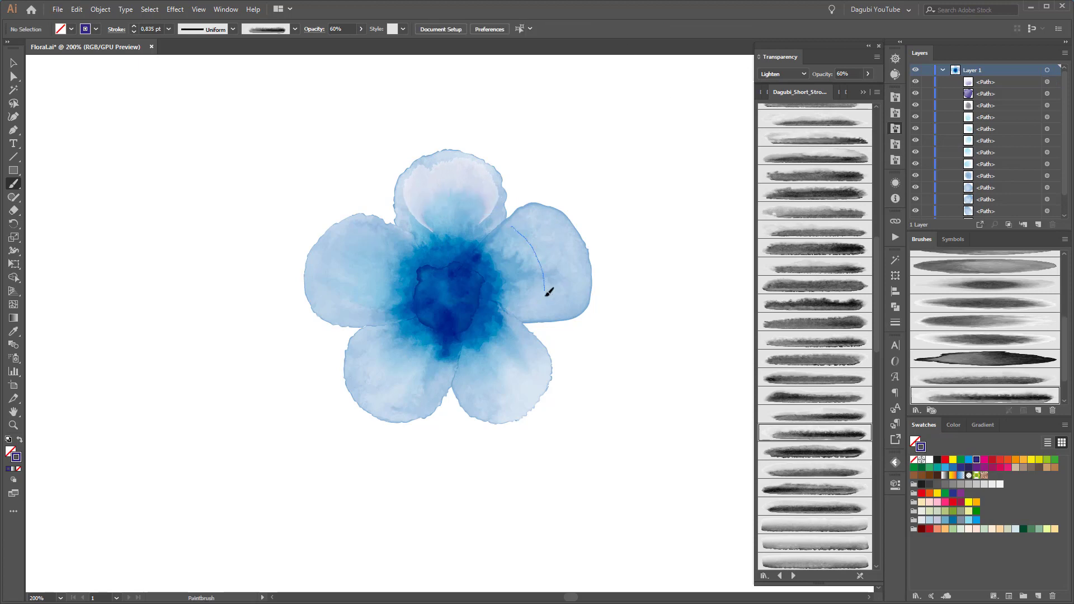
left_click(704, 496, "ctrl")
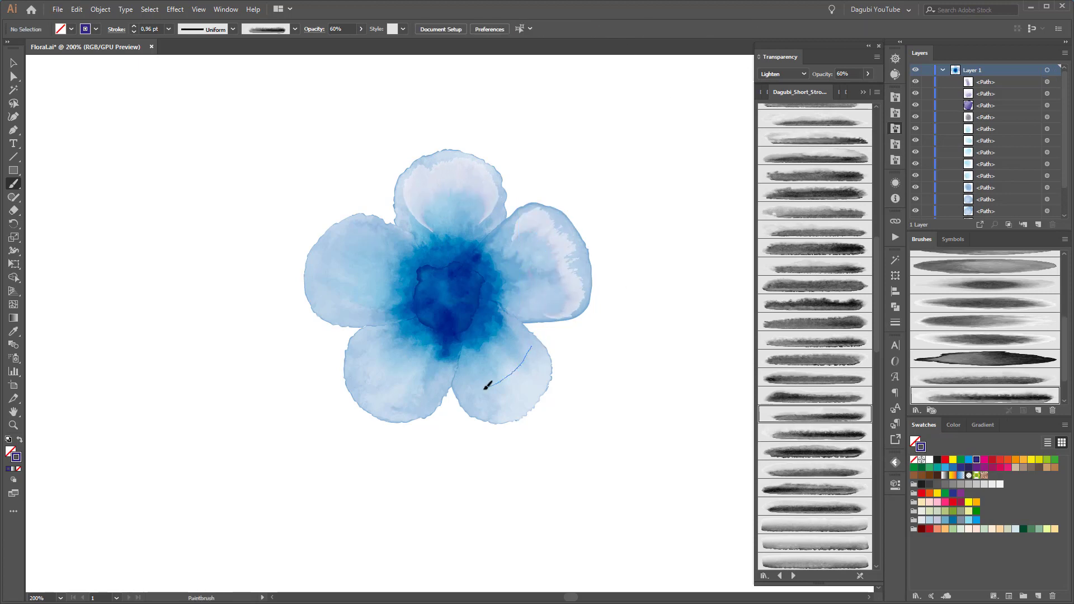
left_click_drag(419, 324, 375, 386)
left_click(815, 506)
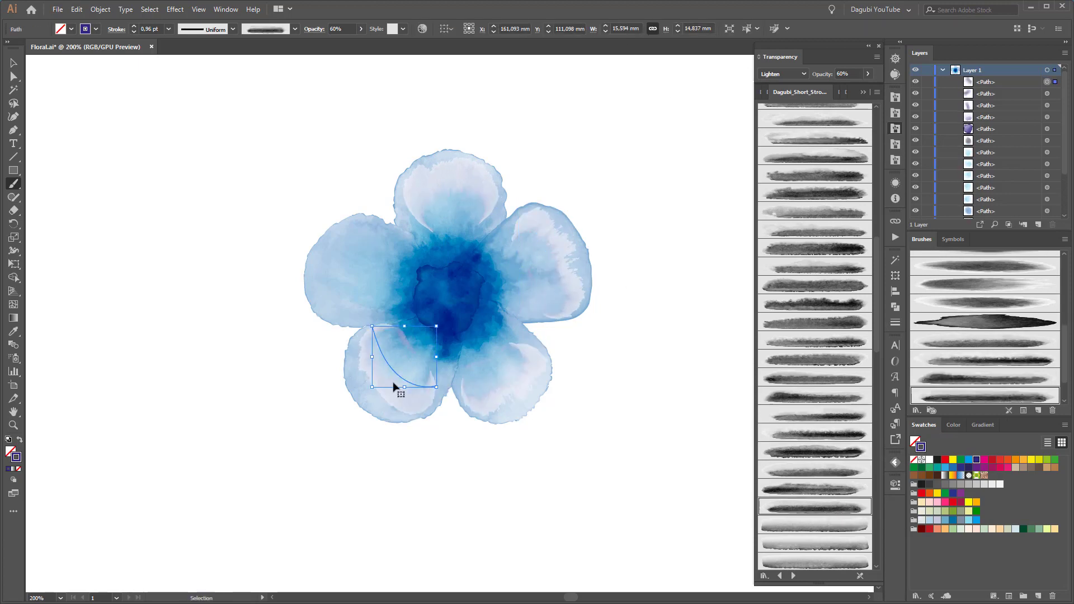
left_click_drag(384, 230, 369, 318)
left_click(814, 137)
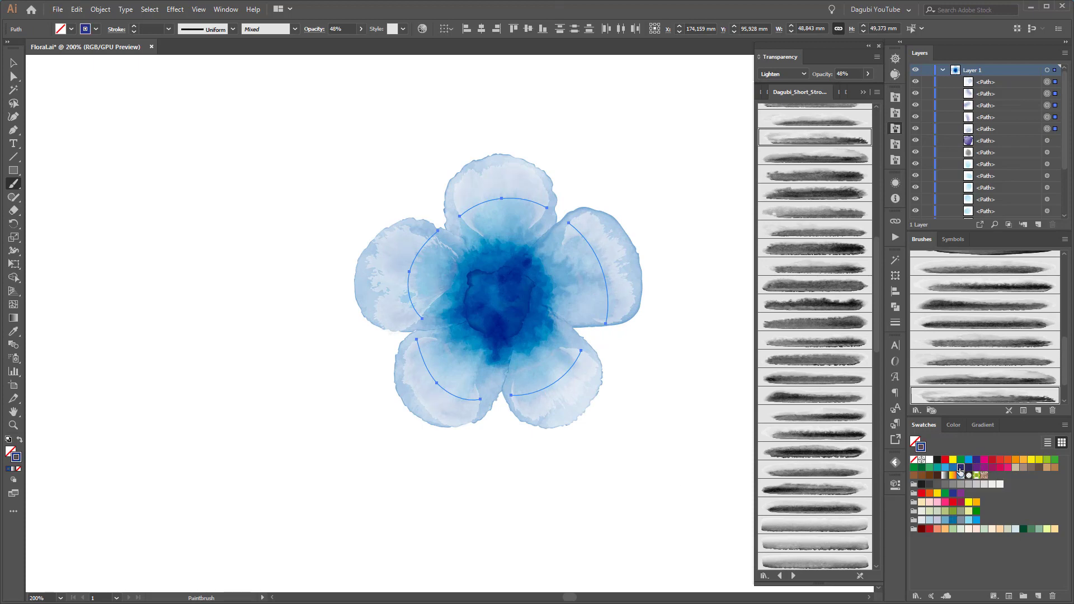
Paint pale green wash leaves behind the flower on the right, below and lower left
left_click(780, 575)
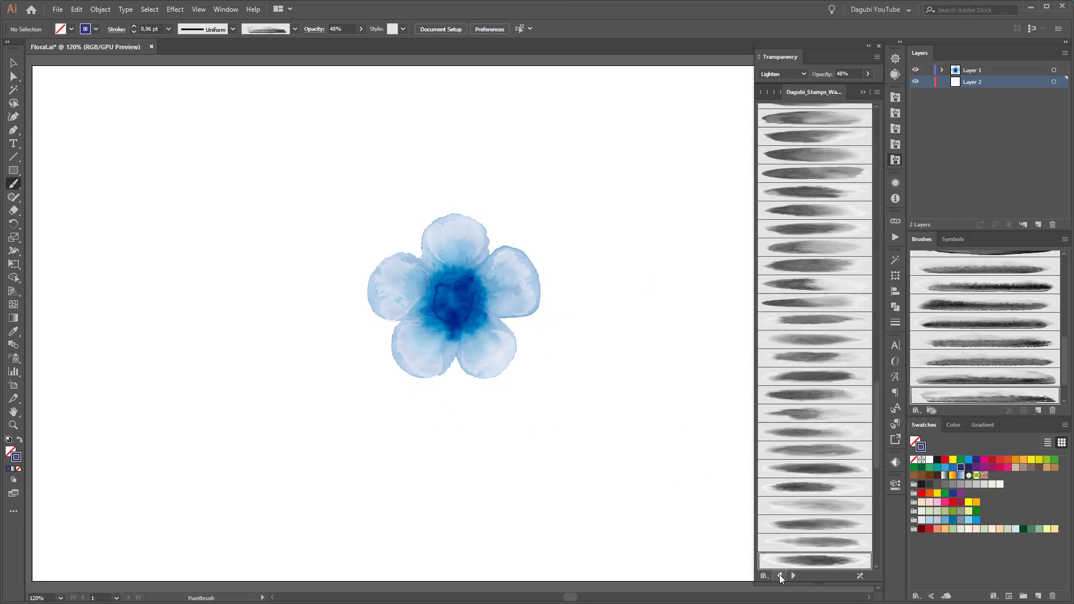
left_click(815, 315)
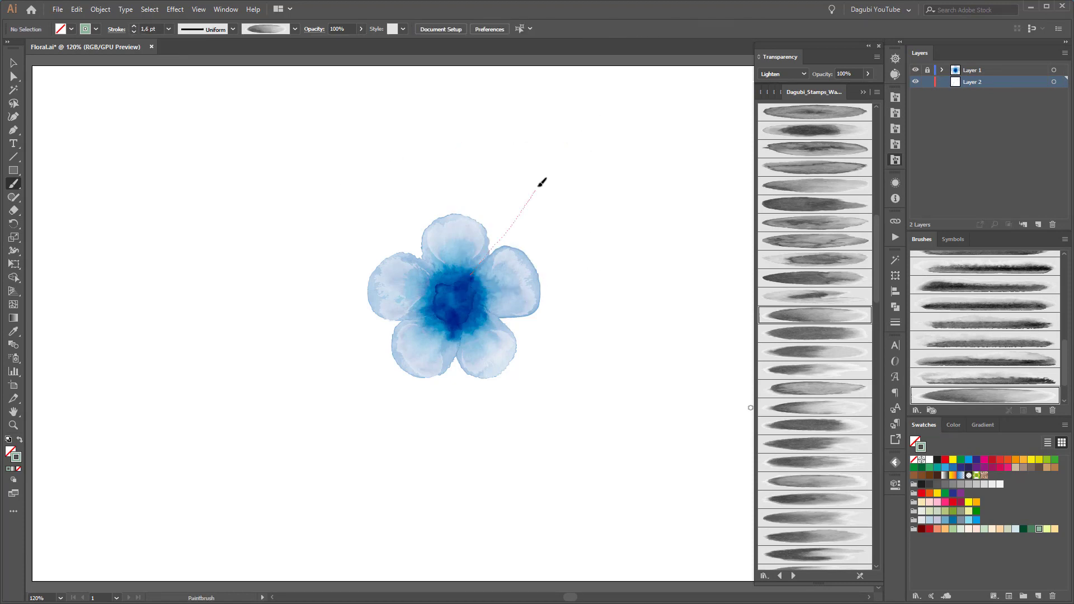
left_click_drag(541, 183, 556, 165)
left_click_drag(492, 280, 602, 299)
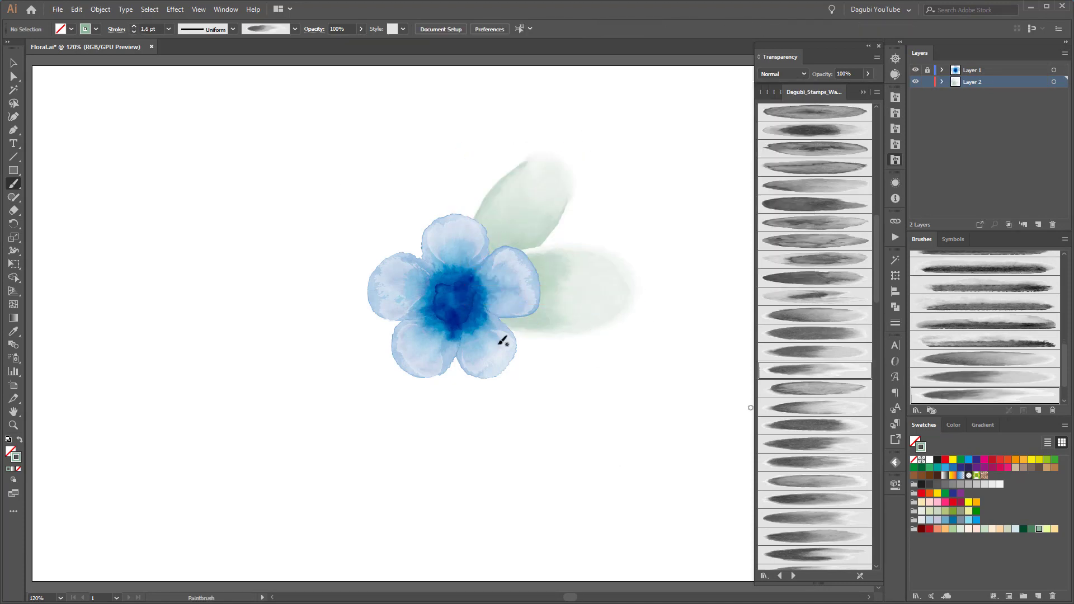
left_click_drag(502, 341, 584, 404)
left_click_drag(463, 349, 450, 466)
left_click_drag(430, 294, 332, 445)
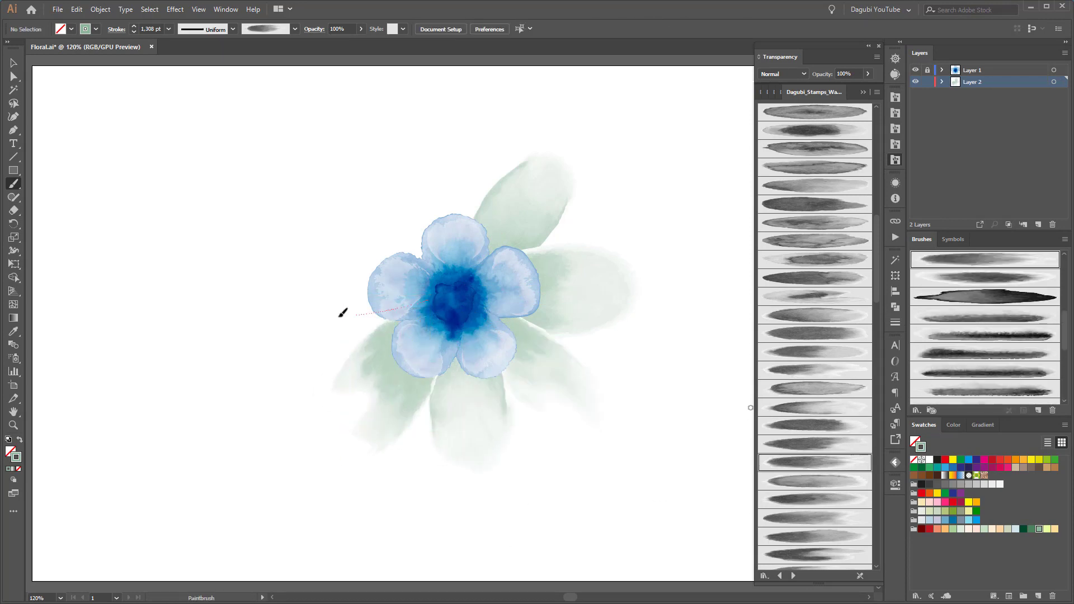
Add leaves to the left, upper left and top, deleting an unwanted wash stroke
left_click_drag(426, 288, 281, 304)
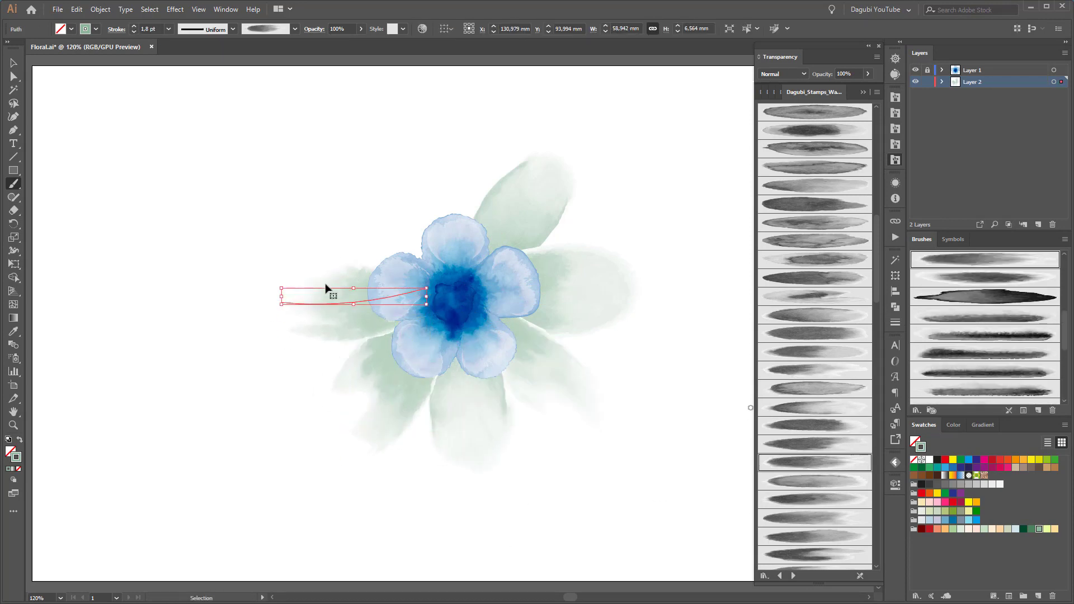
left_click_drag(419, 269, 330, 190)
left_click_drag(450, 277, 430, 113)
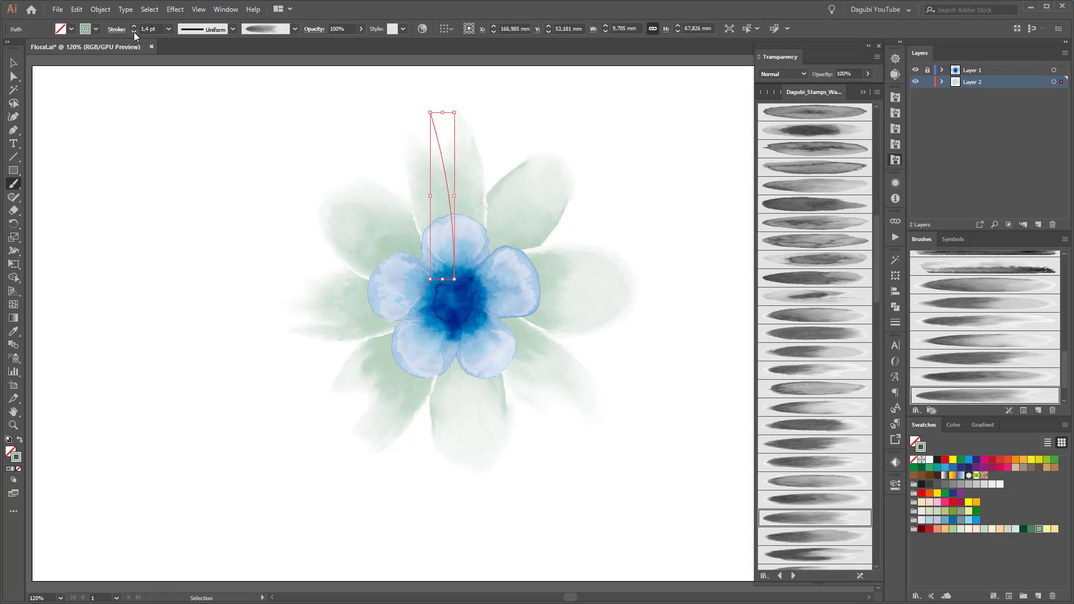
left_click_drag(455, 268, 432, 134)
left_click(942, 81)
left_click(1018, 140)
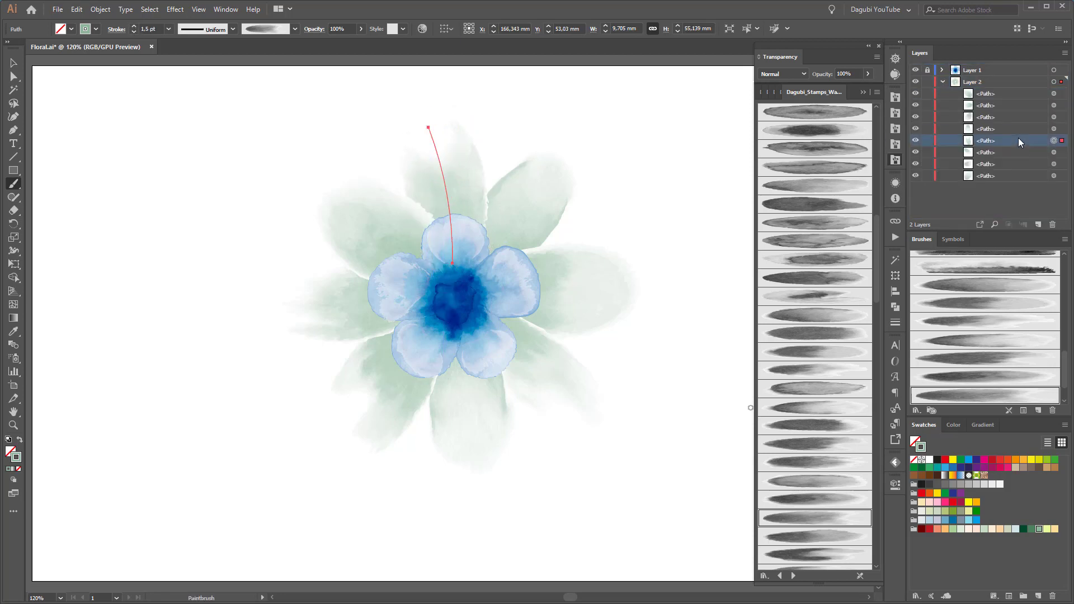
key("Delete")
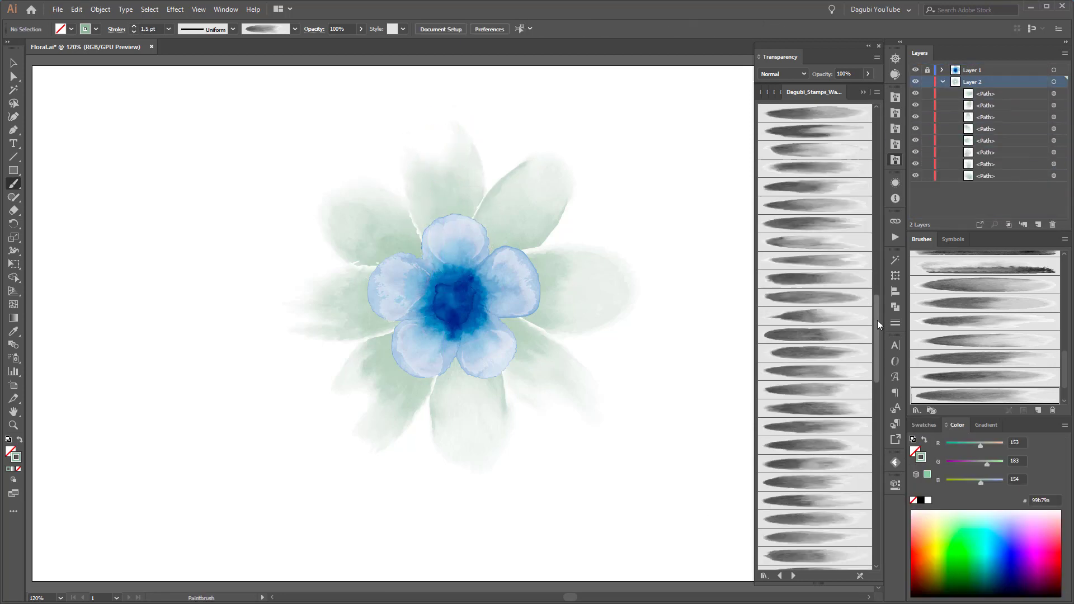
Add an 8 pt Color Burn wash stroke and reshape it over the flower with Free Transform
scroll(832, 387, "down", 3)
left_click(814, 247)
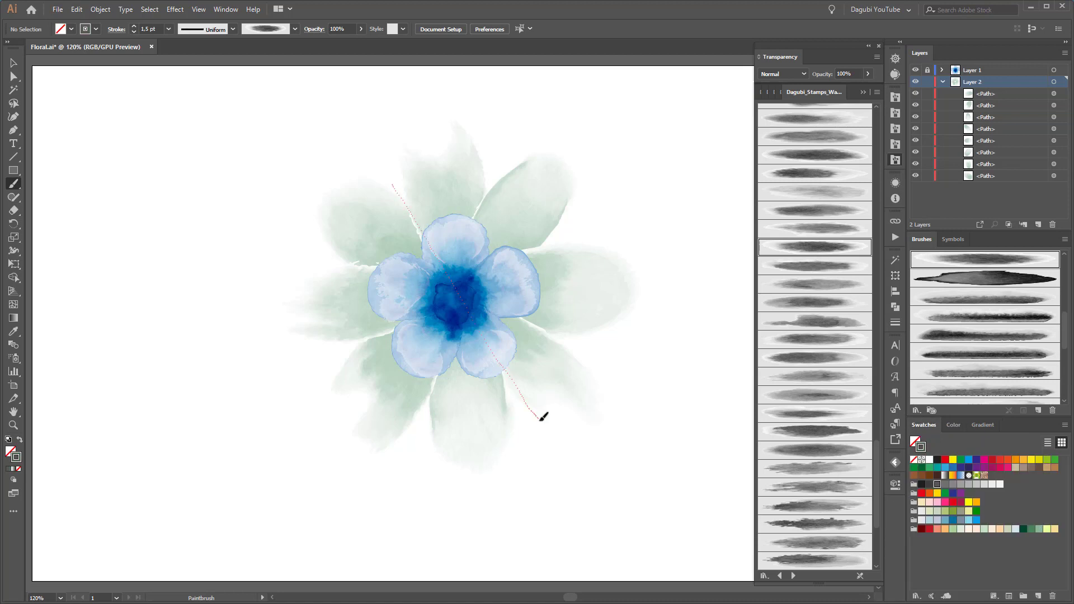
left_click_drag(541, 416, 537, 418)
left_click(783, 74)
left_click(774, 126)
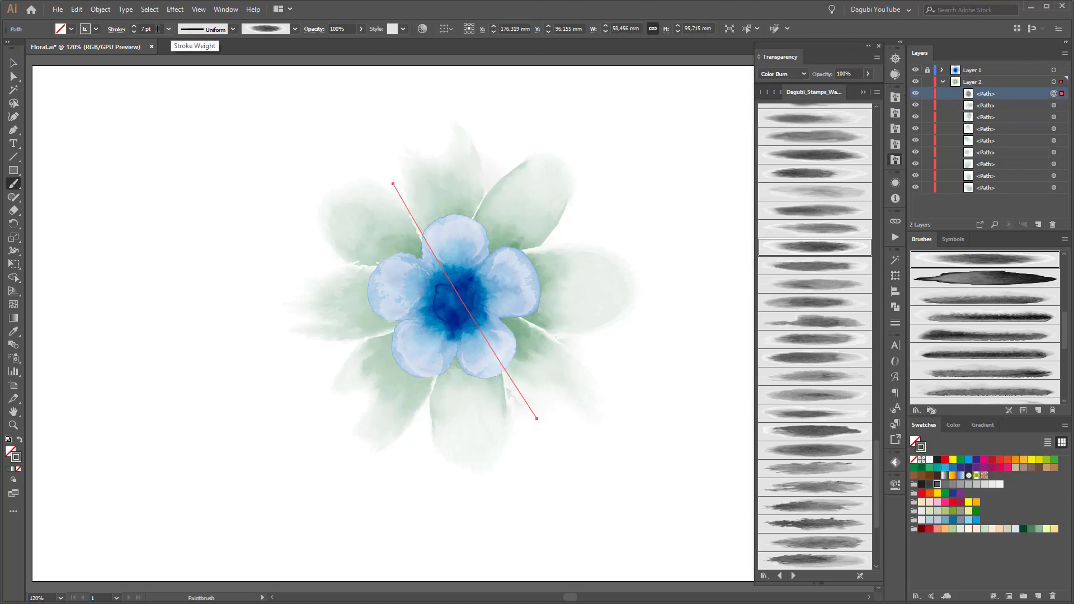
key("Up")
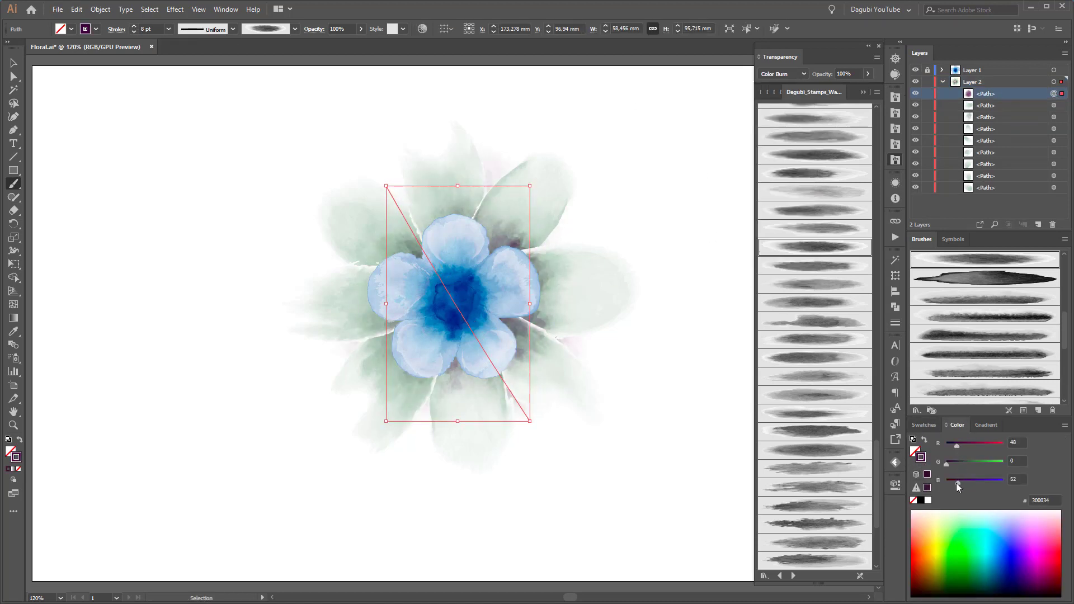
key("e")
left_click_drag(421, 270, 511, 240)
Select all the blue flower's artwork, shrink it and move it lower left
key("ctrl+shift+a")
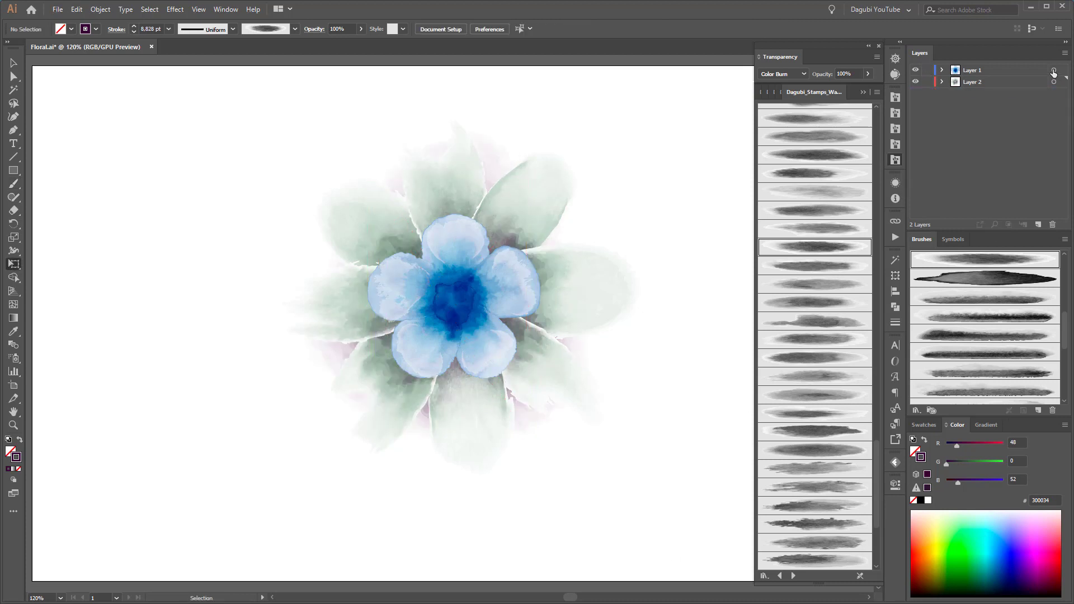
left_click(1053, 72)
mouse_move(615, 150)
left_mouse_down()
mouse_move(515, 251)
mouse_move(362, 297)
mouse_move(384, 281)
left_mouse_up()
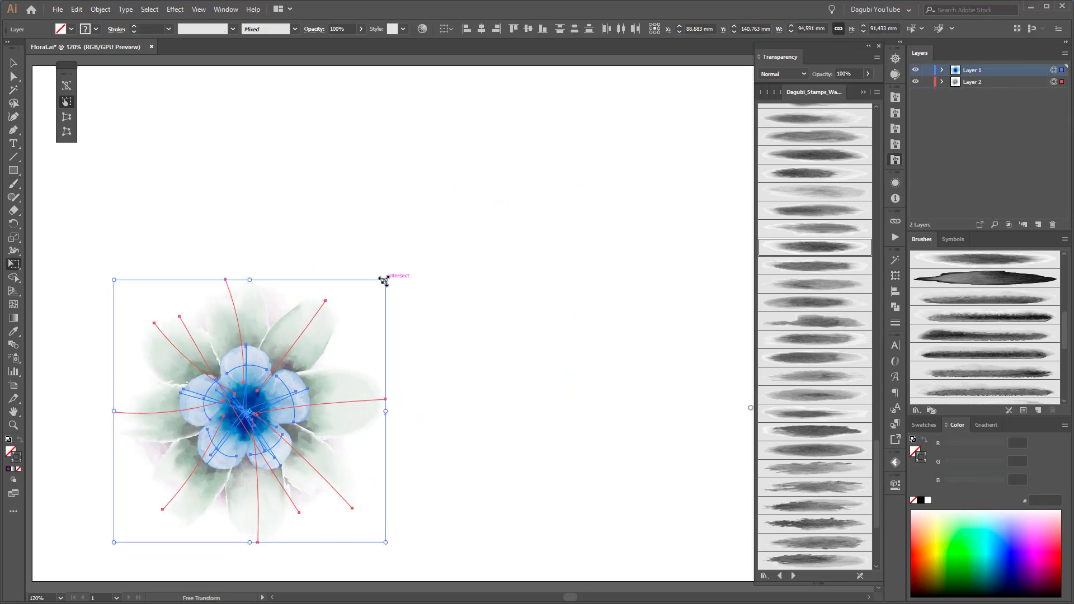
Paint peach petals with a Stamps Washes Dark Border brush for the second flower
key("ctrl+shift+a")
left_click(793, 576)
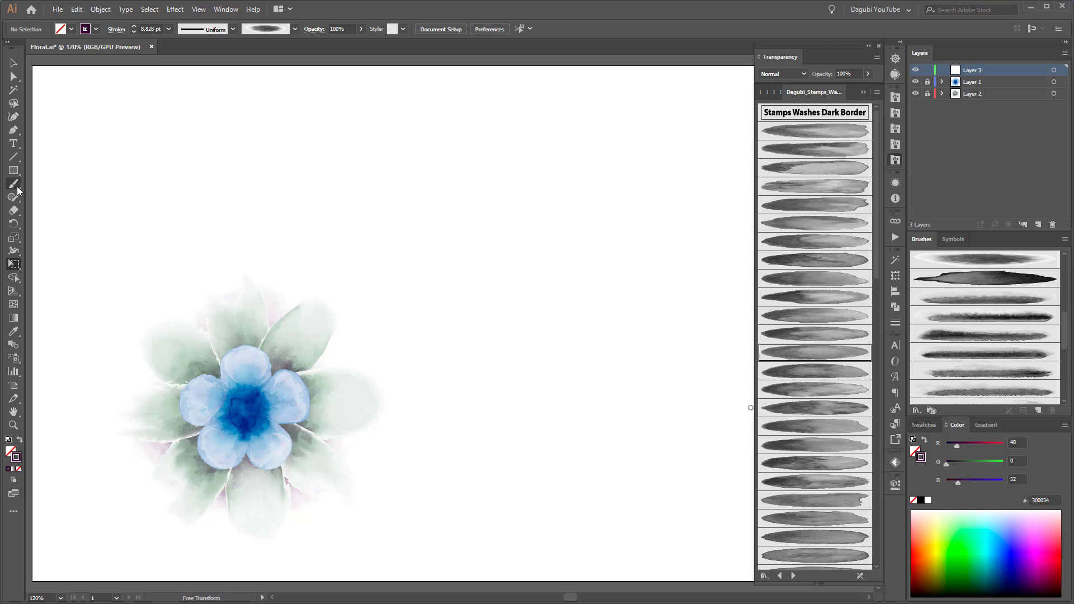
left_click(834, 370)
left_click_drag(547, 267, 546, 166)
left_click(928, 424)
left_click(938, 529)
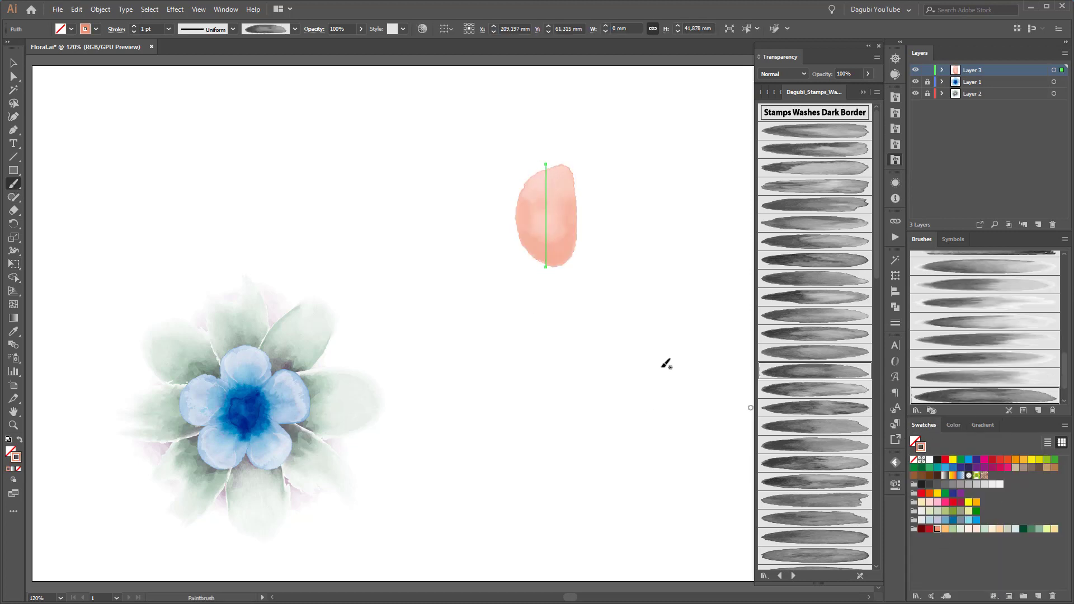
key("ctrl+shift+a")
mouse_move(565, 271)
left_mouse_down()
mouse_move(643, 212)
mouse_move(638, 343)
mouse_move(487, 358)
mouse_move(454, 249)
left_mouse_up()
left_click_drag(546, 267, 546, 164)
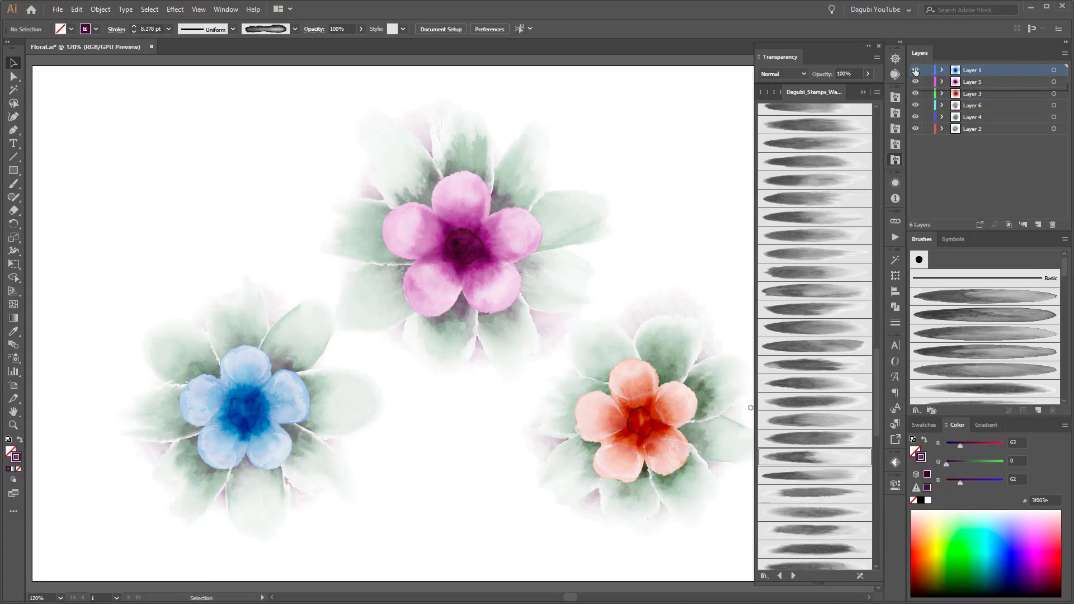
Raise the blue flower's layer, centre the blue flower, and shrink the pink one to the left
left_click_drag(992, 132, 992, 102)
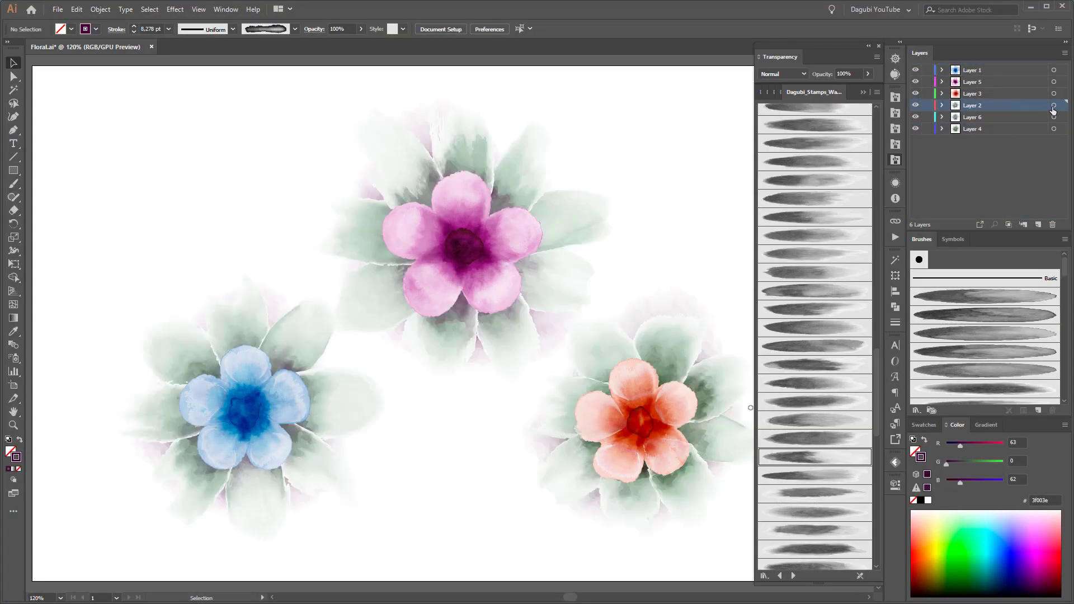
left_click(251, 406)
left_click_drag(251, 405, 515, 344)
left_click_drag(502, 266, 334, 349)
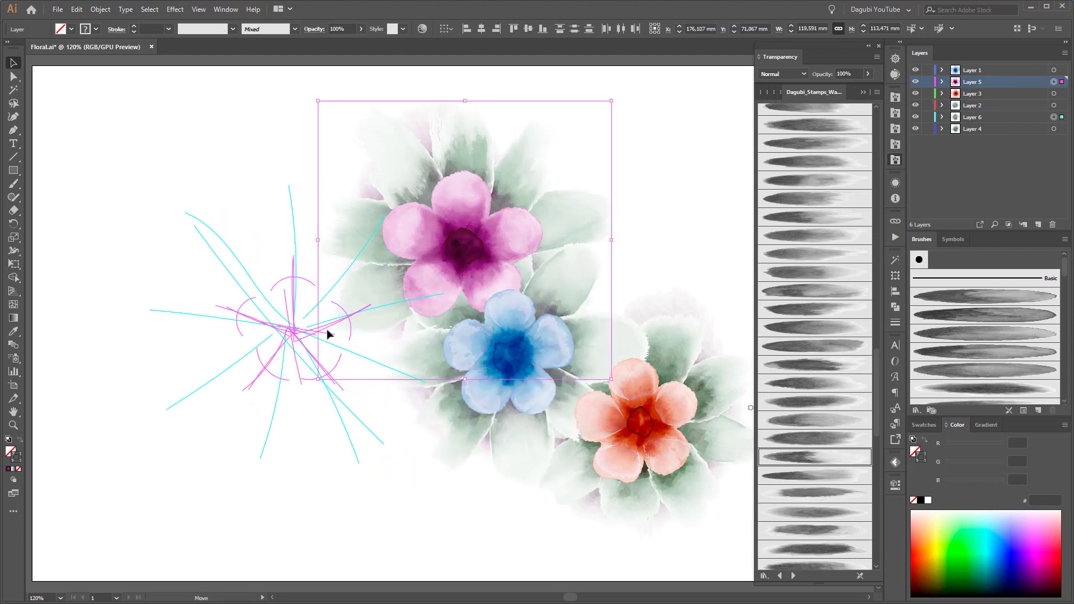
left_click_drag(395, 226, 335, 230)
Shrink the peach flower, place it below the pink one, and select the blue flower
left_click_drag(283, 311, 307, 335)
left_click(638, 419)
left_click_drag(523, 300, 583, 364)
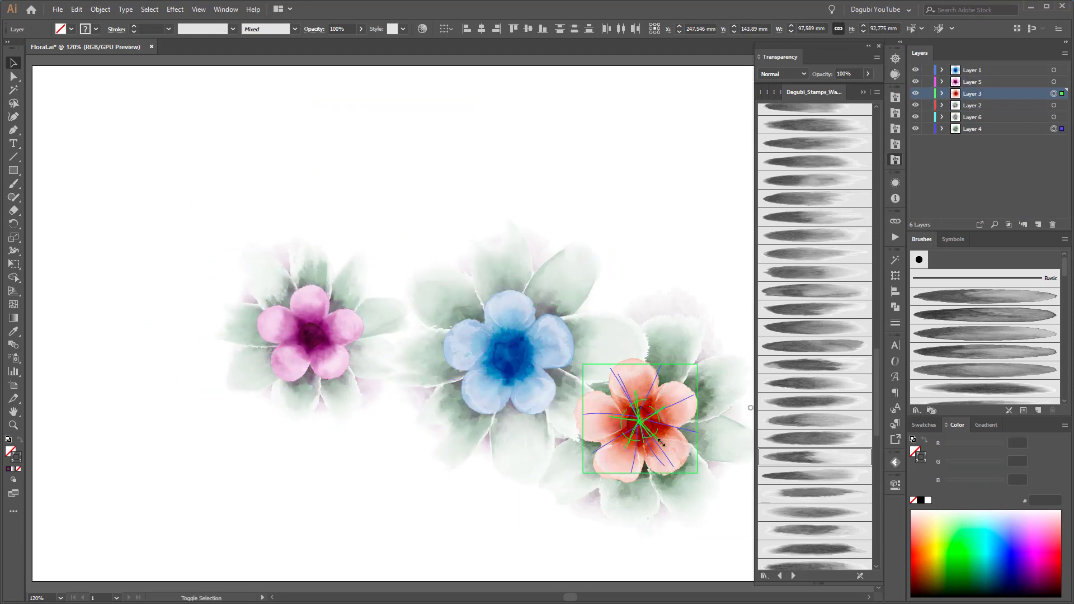
mouse_move(655, 426)
left_mouse_down()
mouse_move(369, 481)
mouse_move(359, 458)
left_mouse_up()
left_click(650, 237)
left_click(528, 348, "shift")
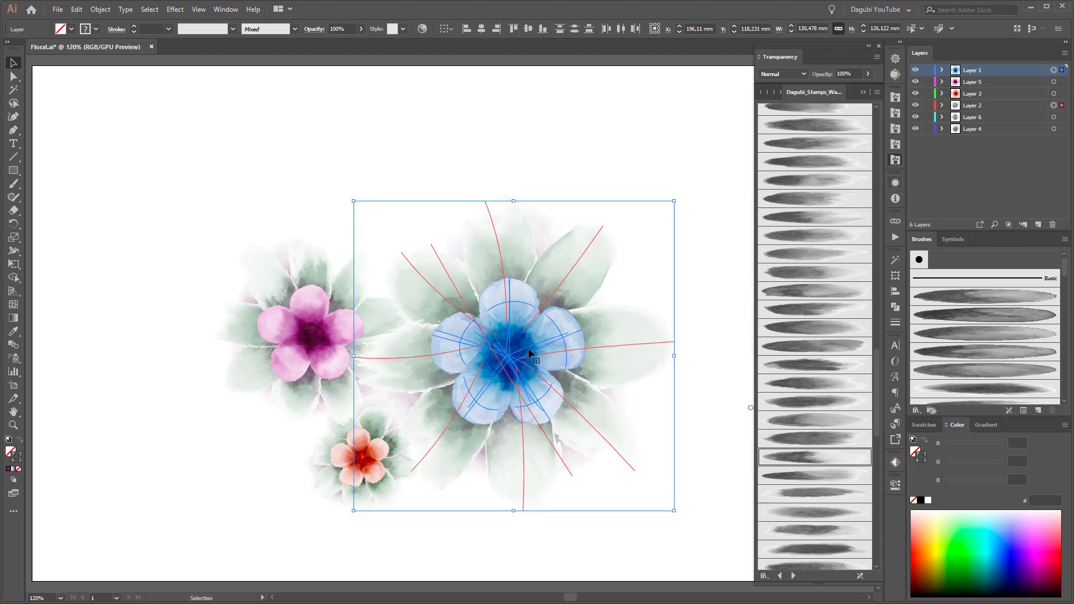
Save the document and enlarge the pink flower's leaves from its centre
key("ctrl+a")
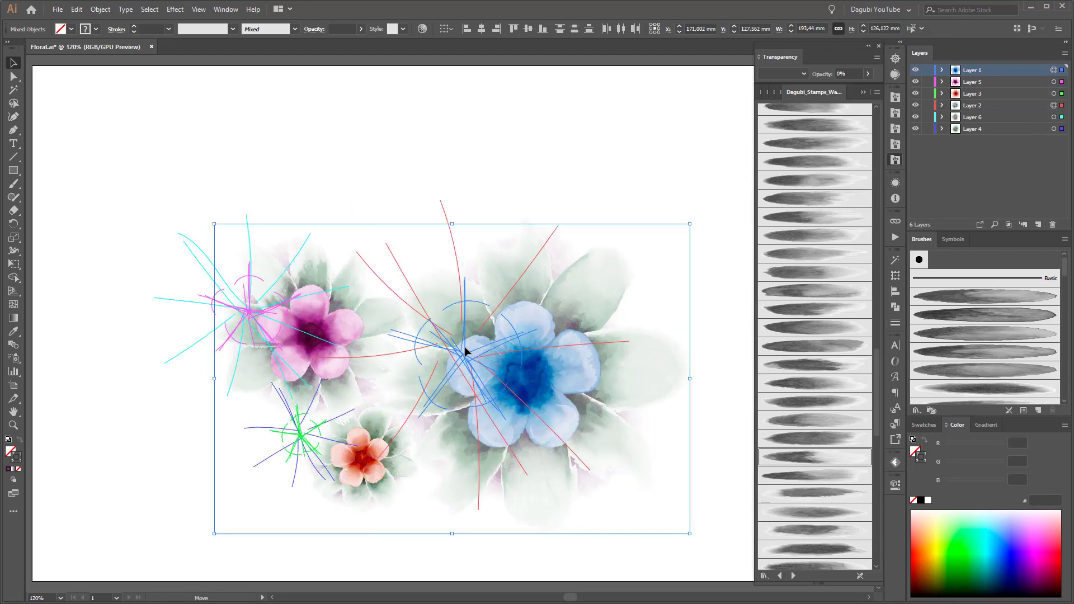
left_click(736, 117)
left_click(57, 9)
left_click(73, 93)
left_click(1053, 82)
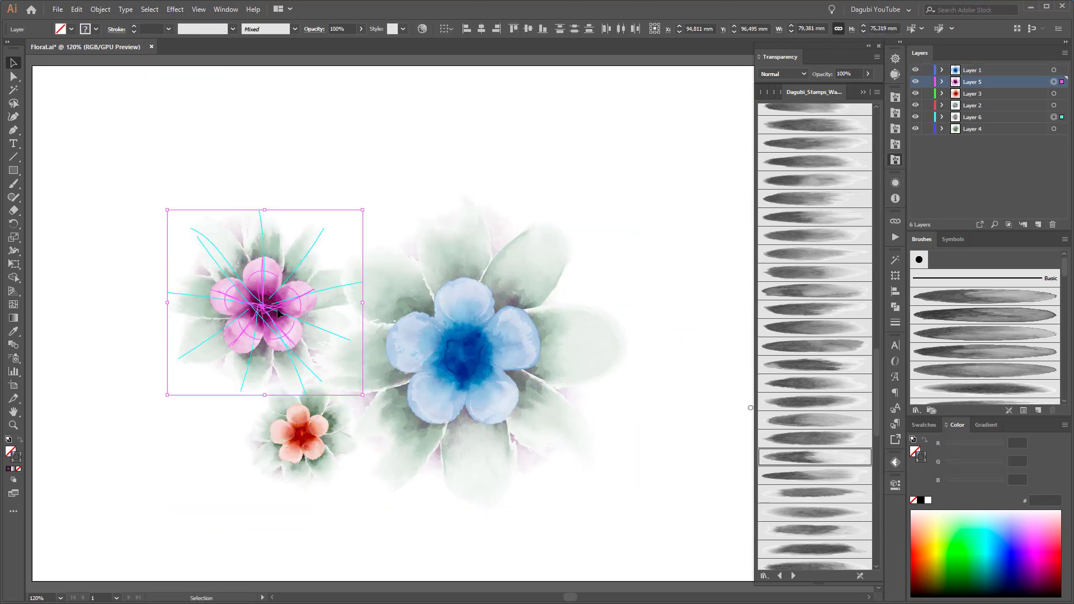
left_click(1053, 117)
left_click_drag(363, 210, 383, 188)
Shrink and reposition the whole bouquet, then nudge the blue flower down and left
left_click(1054, 128)
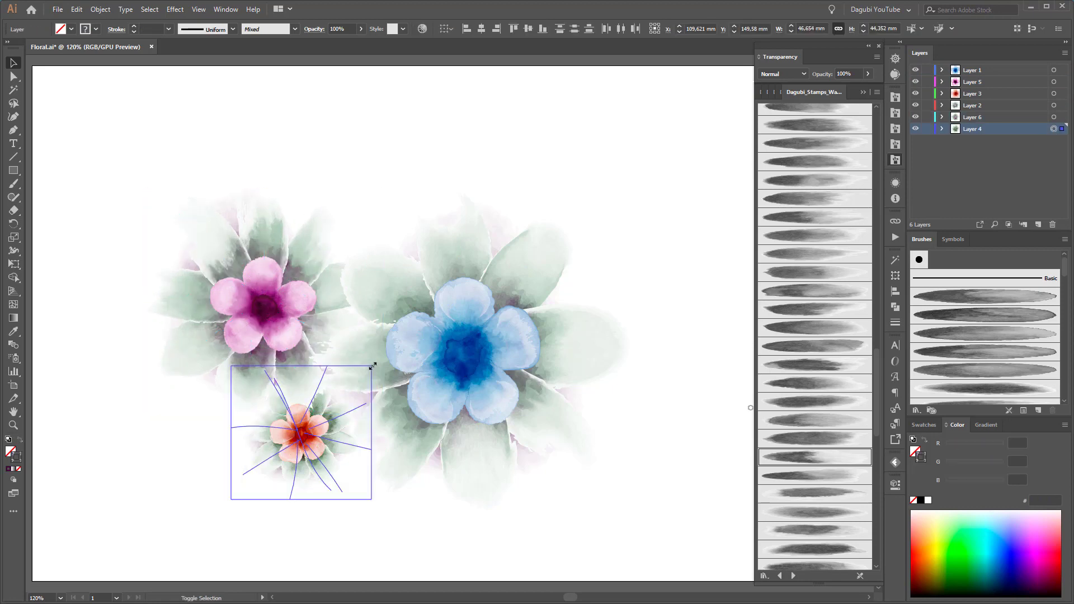
left_click(941, 129)
left_click(473, 559)
left_click(941, 129)
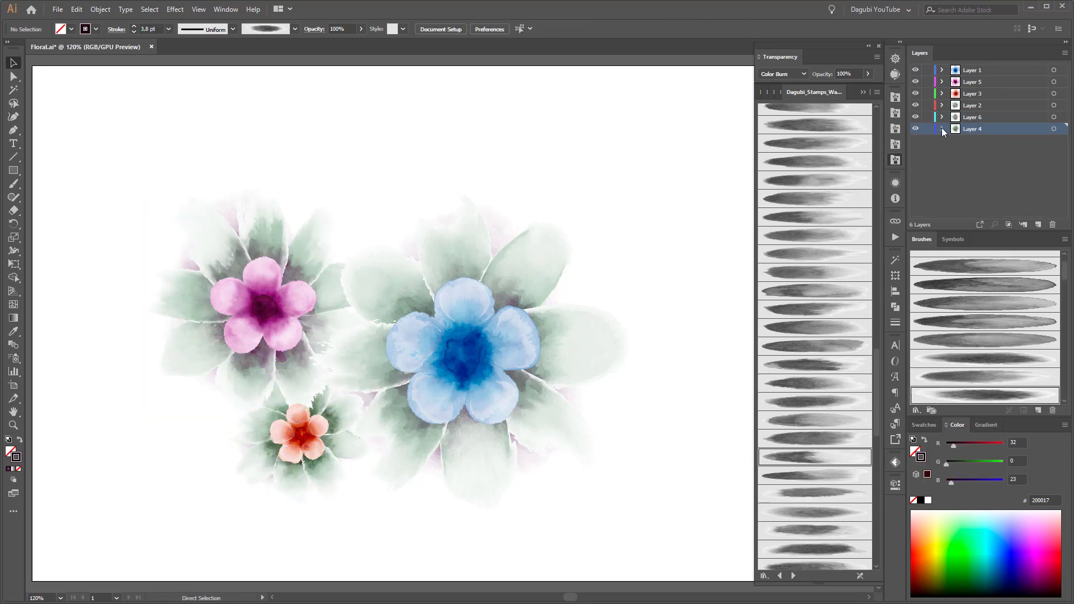
key("ctrl+a")
left_click_drag(629, 191, 559, 235)
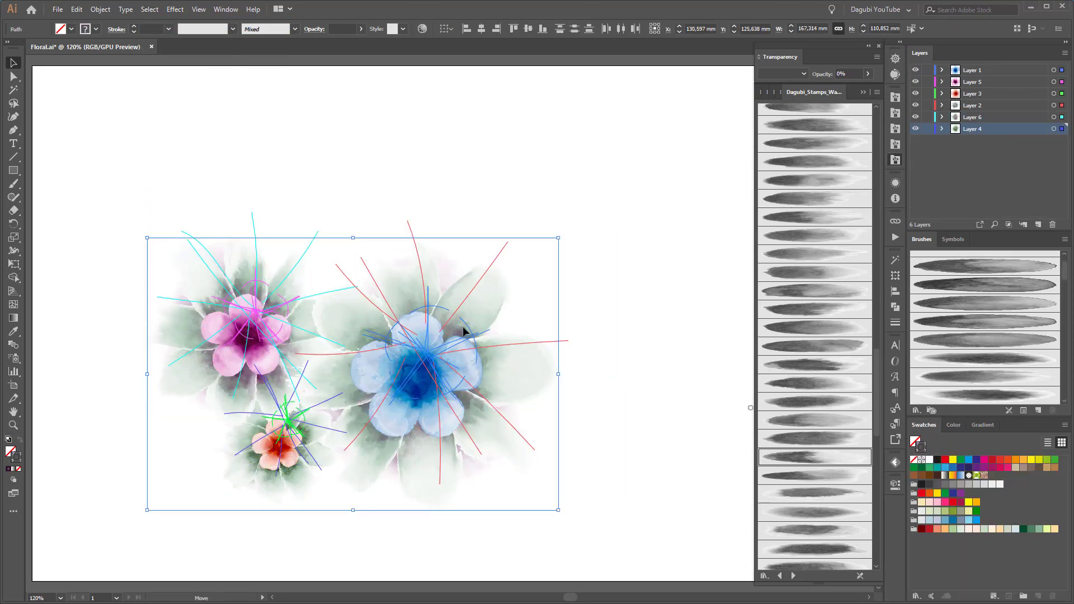
left_click_drag(462, 327, 462, 295)
left_click(445, 346)
left_click_drag(444, 346, 425, 353)
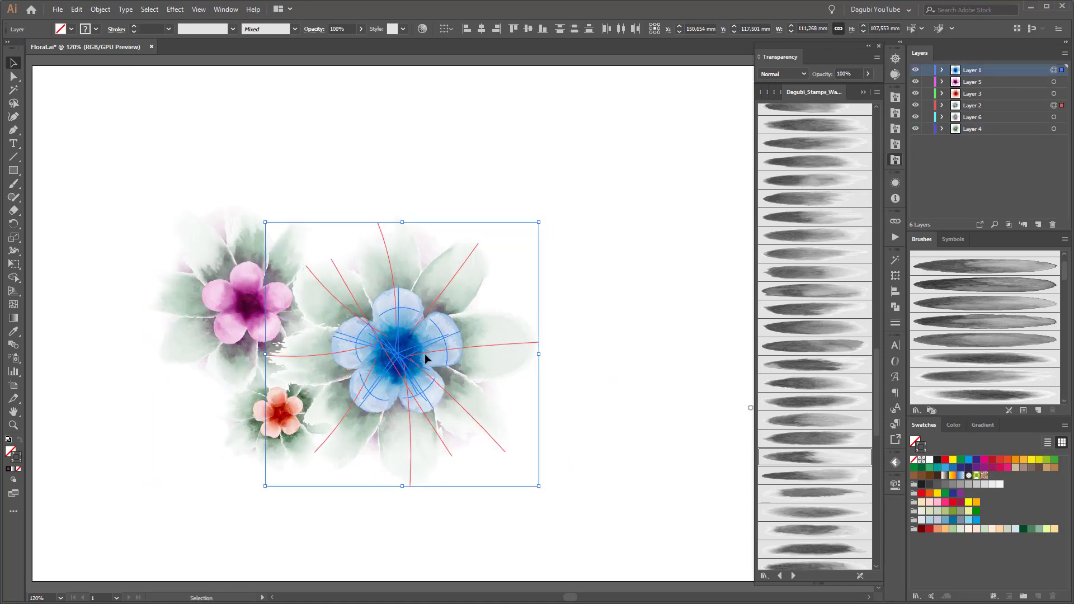
key("ctrl+shift+a")
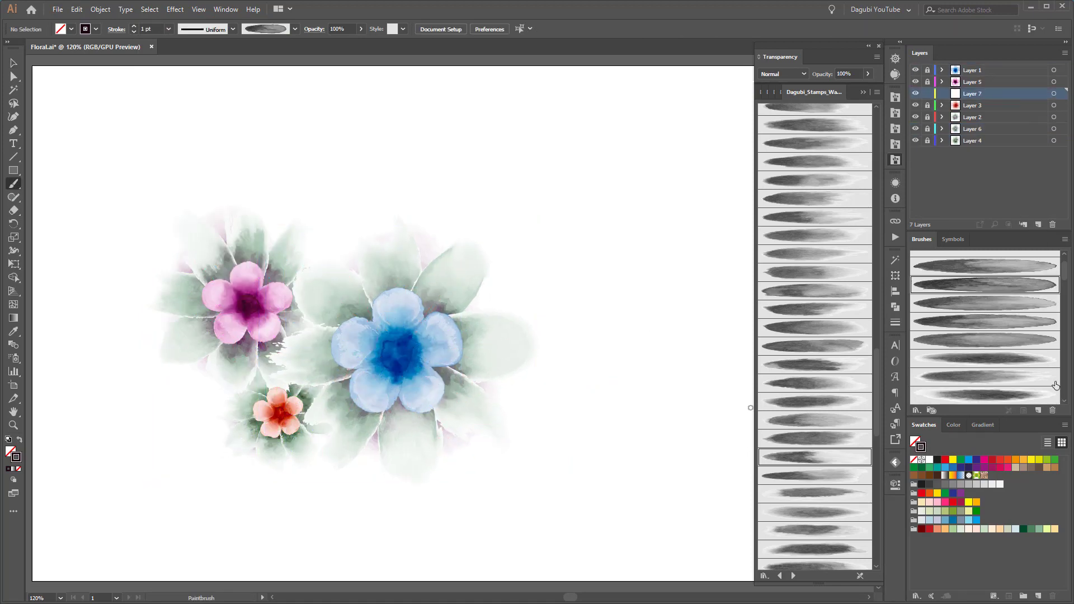
Paint a green stem curling up to the right with a thinner wash brush and Multiply blending
left_click_drag(576, 294, 597, 210)
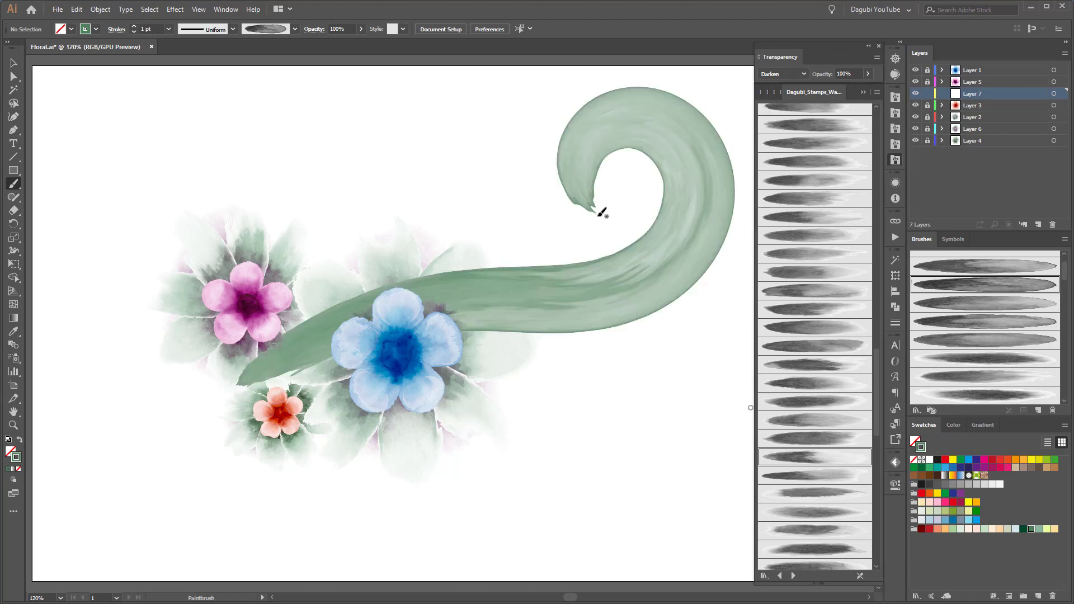
key("ctrl+z")
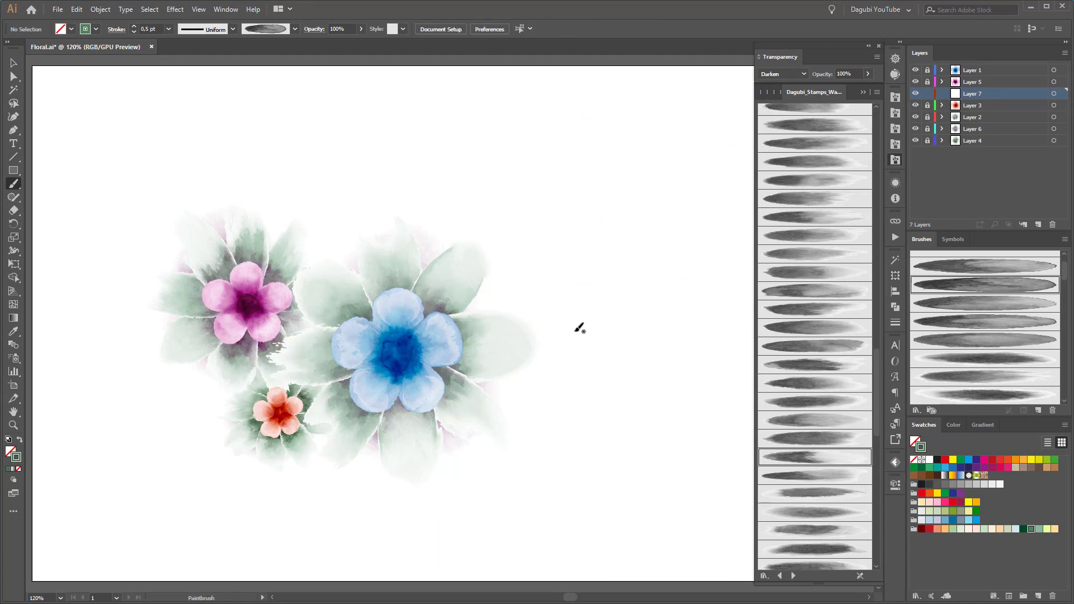
left_click_drag(703, 166, 605, 235)
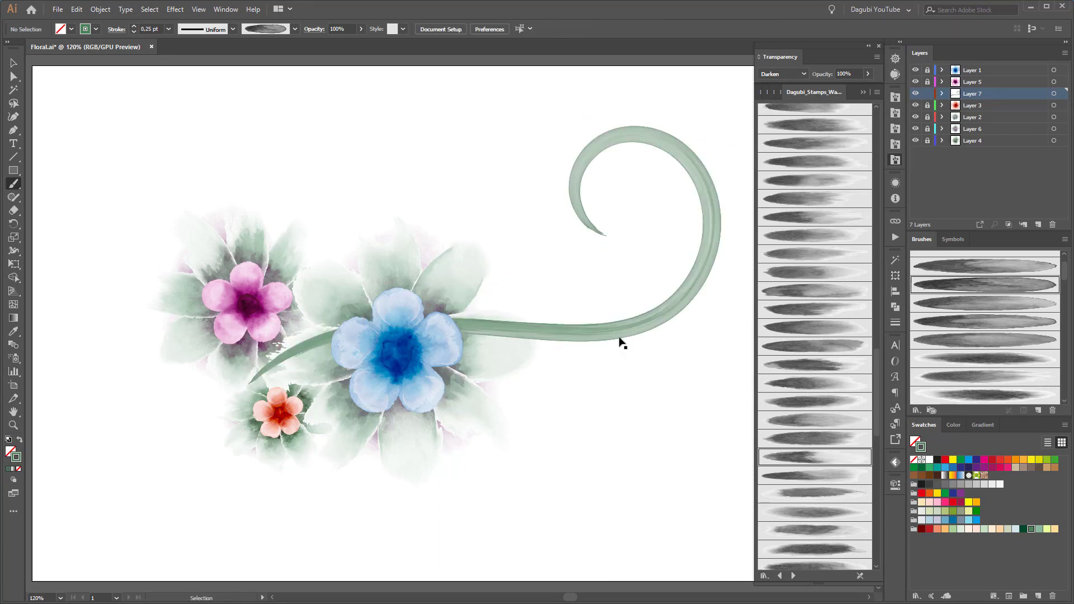
left_click(942, 94)
left_click(1053, 105)
left_click(969, 377)
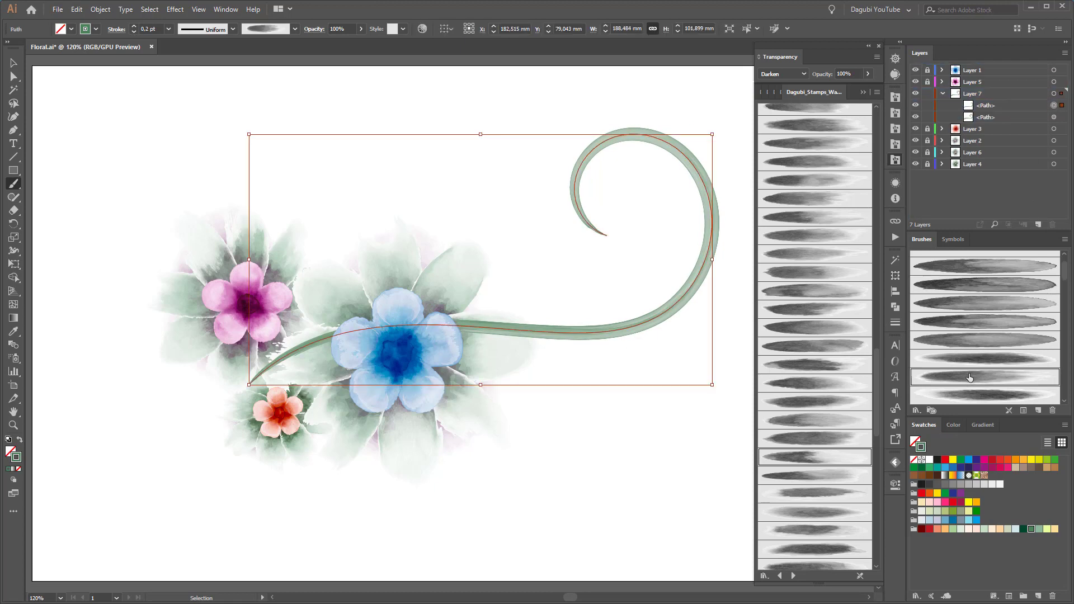
left_click(783, 74)
left_click(778, 106)
Switch blending back to Darken and paint a lower wash-brush stem tinted yellow
key("ctrl+shift+a")
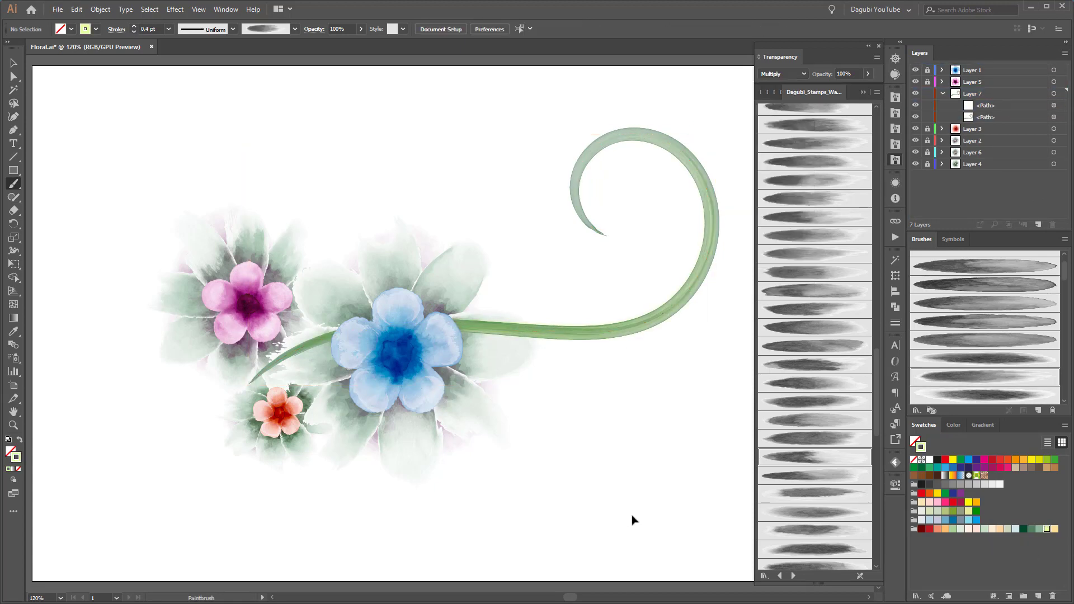
left_click(783, 74)
left_click(778, 92)
scroll(984, 335, "up", 3)
left_click(917, 364)
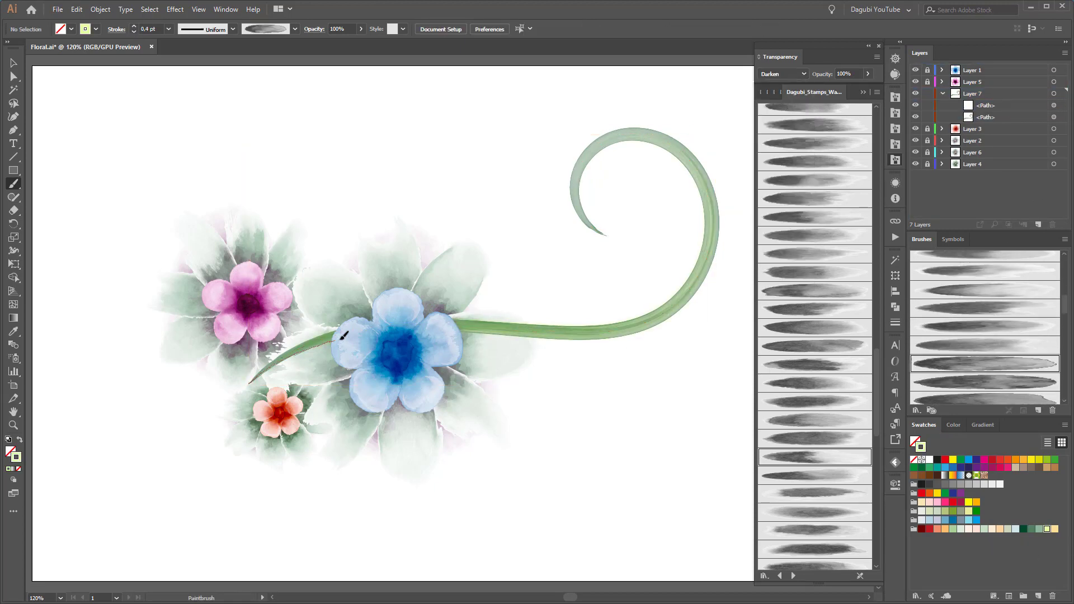
left_click_drag(446, 488, 452, 445)
key("ctrl+z")
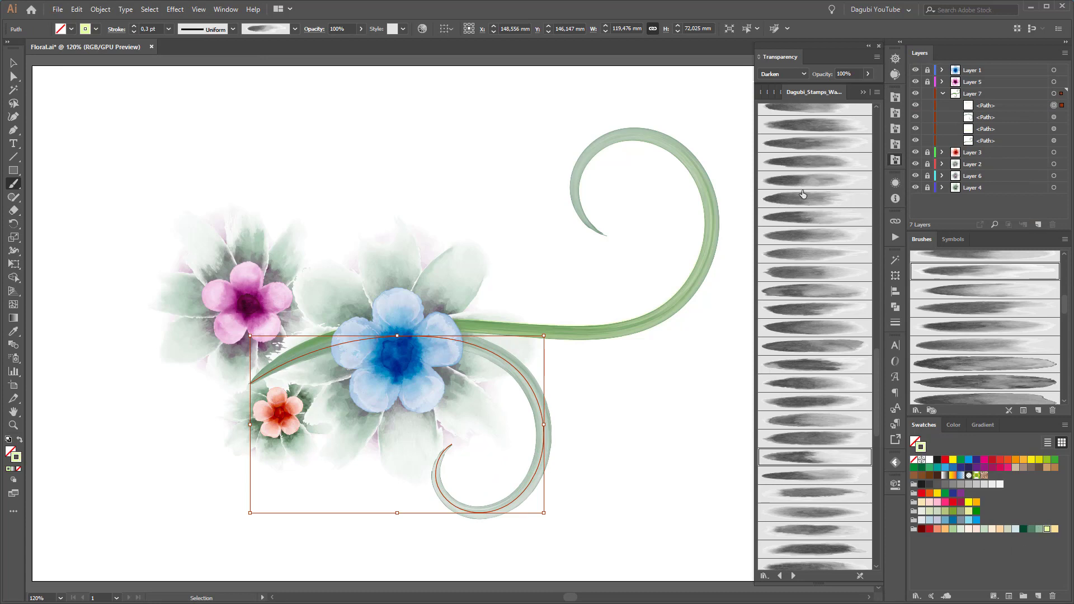
left_click(1023, 463)
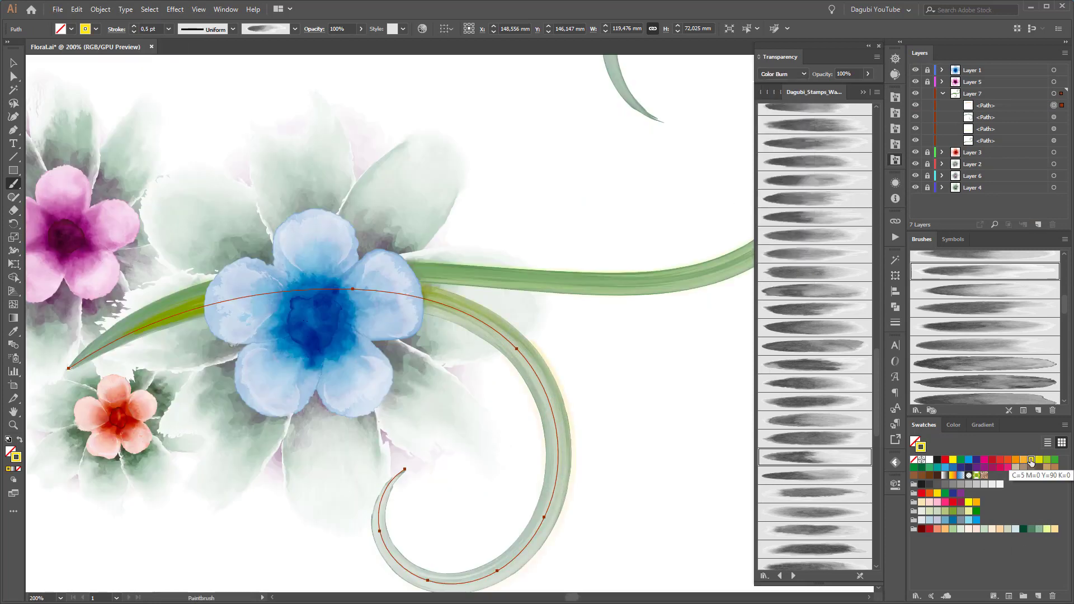
Enlarge the upper curling stem to fit the whole bouquet
key("ctrl+1")
key("v")
left_click(623, 144)
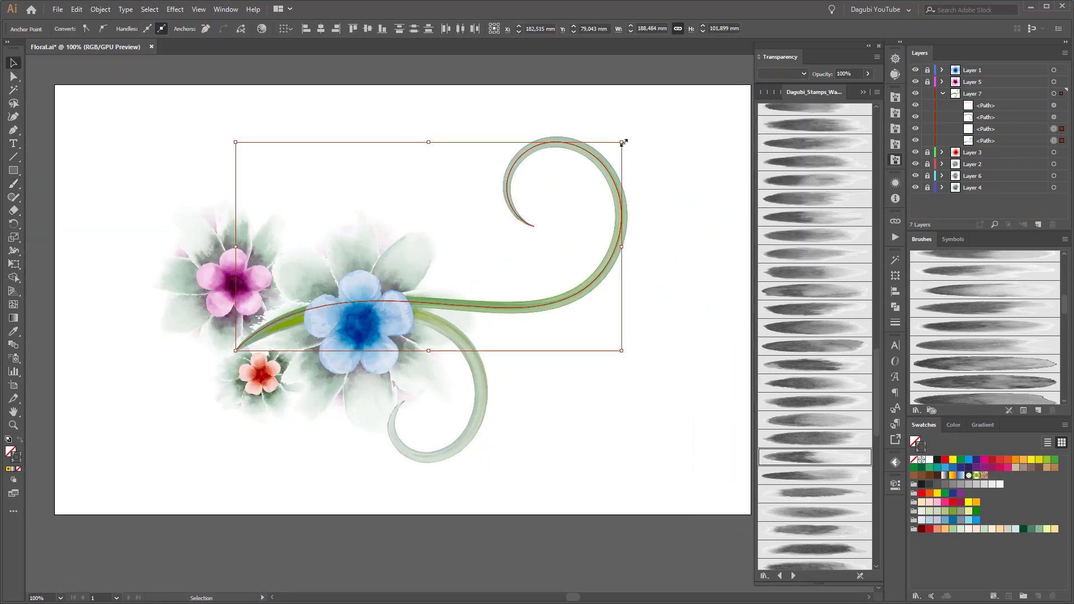
mouse_move(623, 144)
left_mouse_down()
mouse_move(663, 128)
mouse_move(640, 132)
left_mouse_up()
left_click(664, 478)
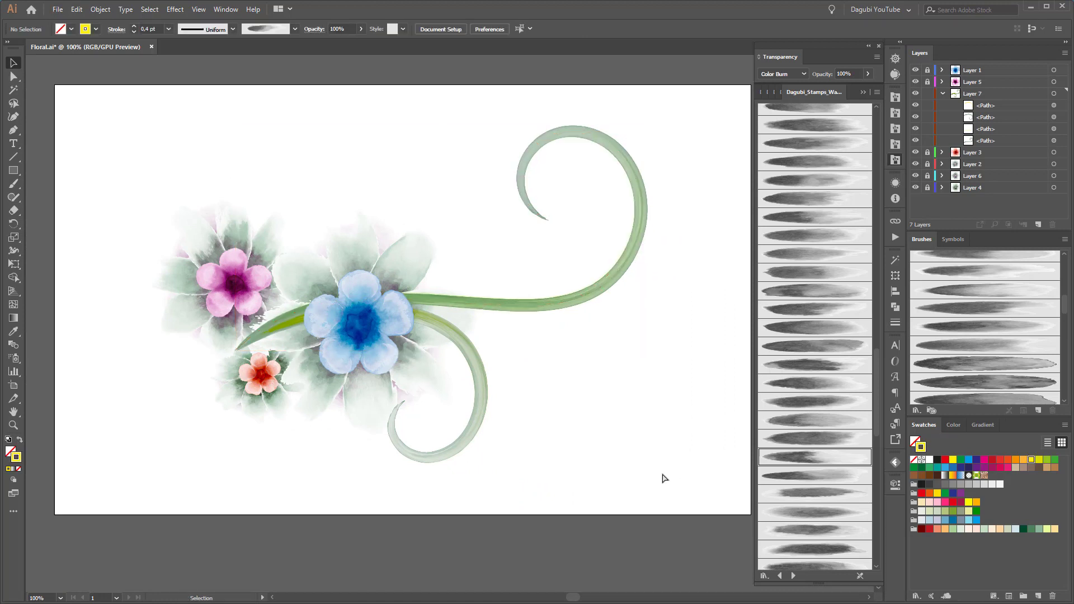
Paint a thin 0.25 pt swash stem sweeping right, blended with Darken
left_click(978, 291)
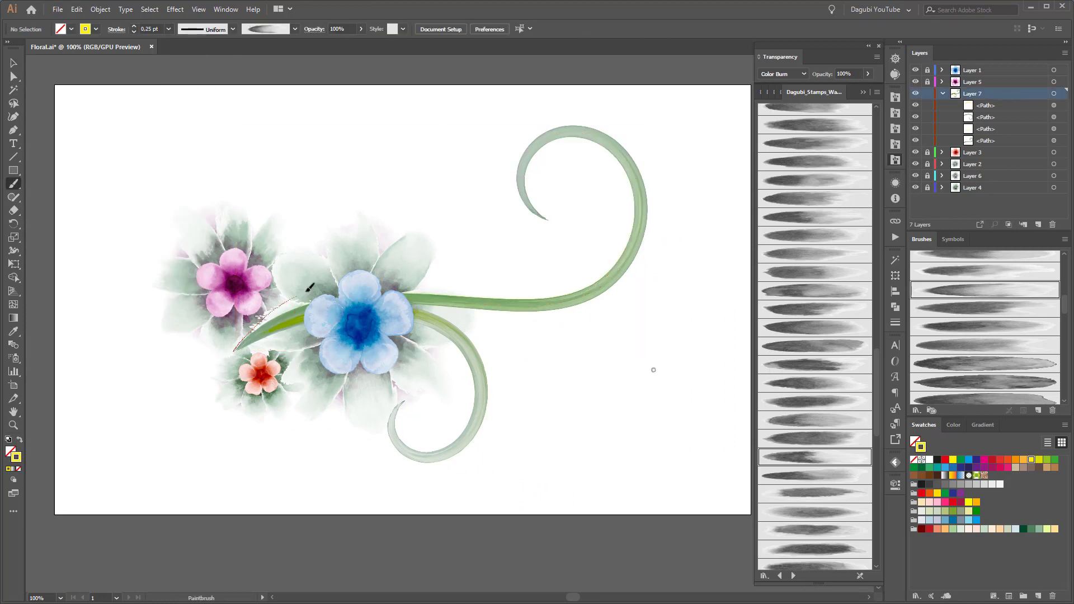
left_click_drag(692, 294, 704, 271)
left_click(782, 74)
left_click(775, 94)
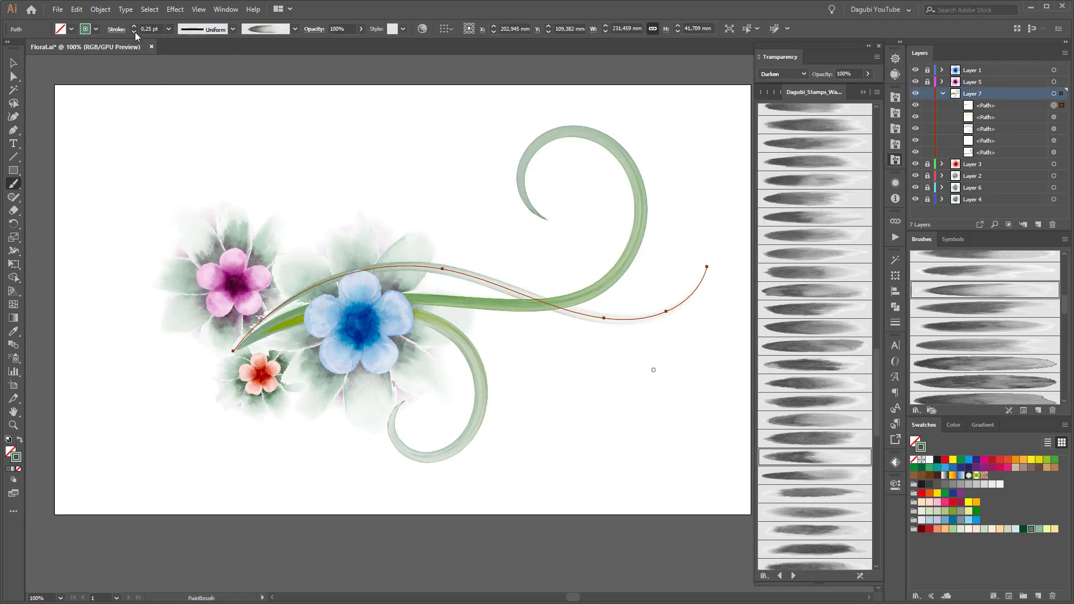
left_click(612, 446, "ctrl")
Paint a watercolor leaf at the upper curl tip with a tapered ellipse width profile
left_click(794, 549)
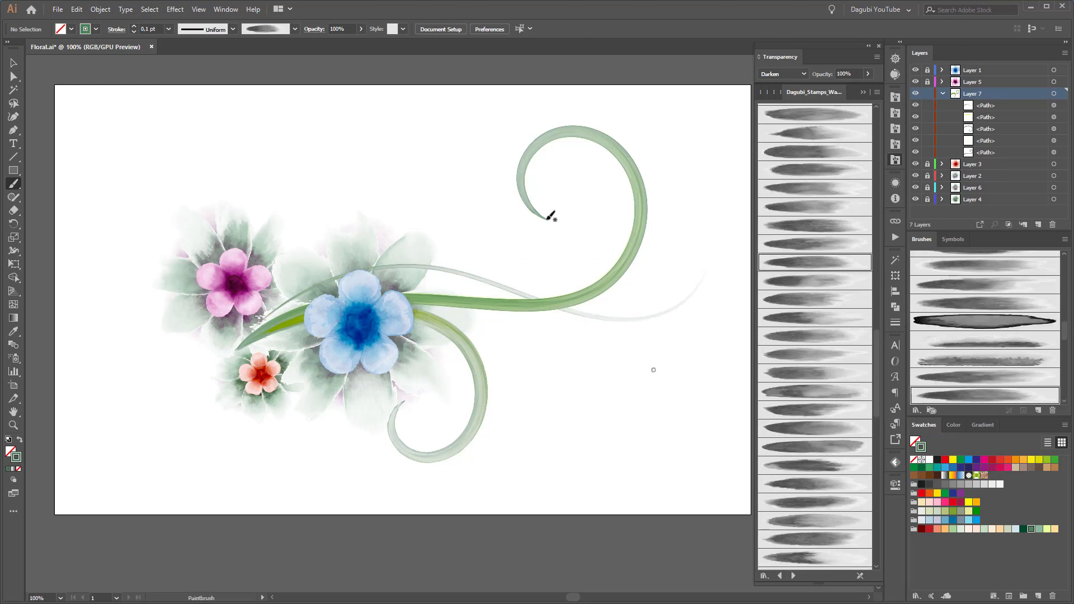
scroll(550, 216, "up", 2)
left_click_drag(517, 224, 597, 255)
left_click(232, 29)
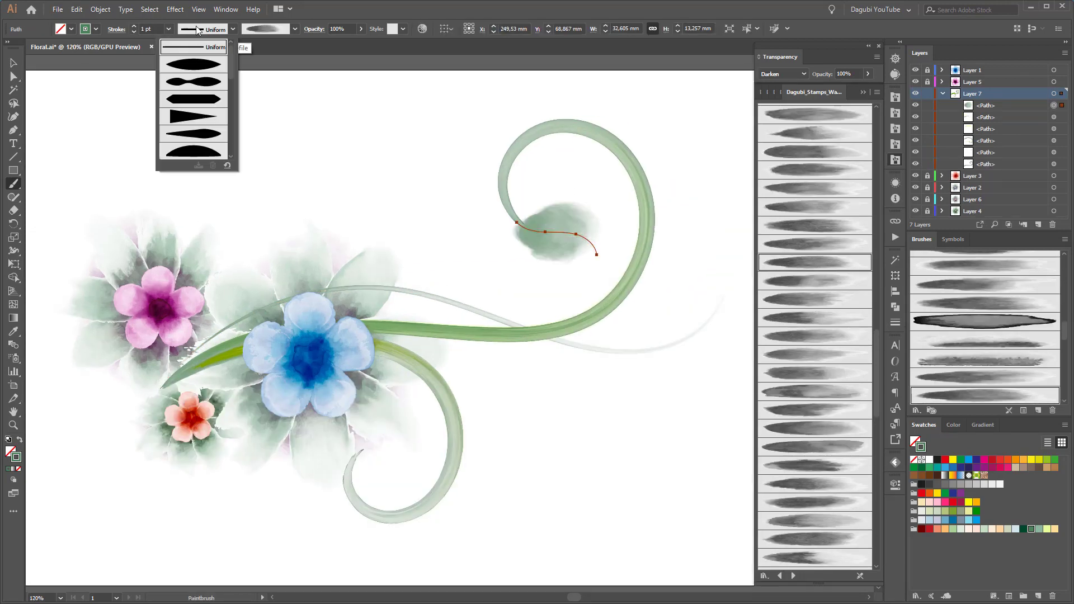
left_click(201, 56)
left_click(826, 465)
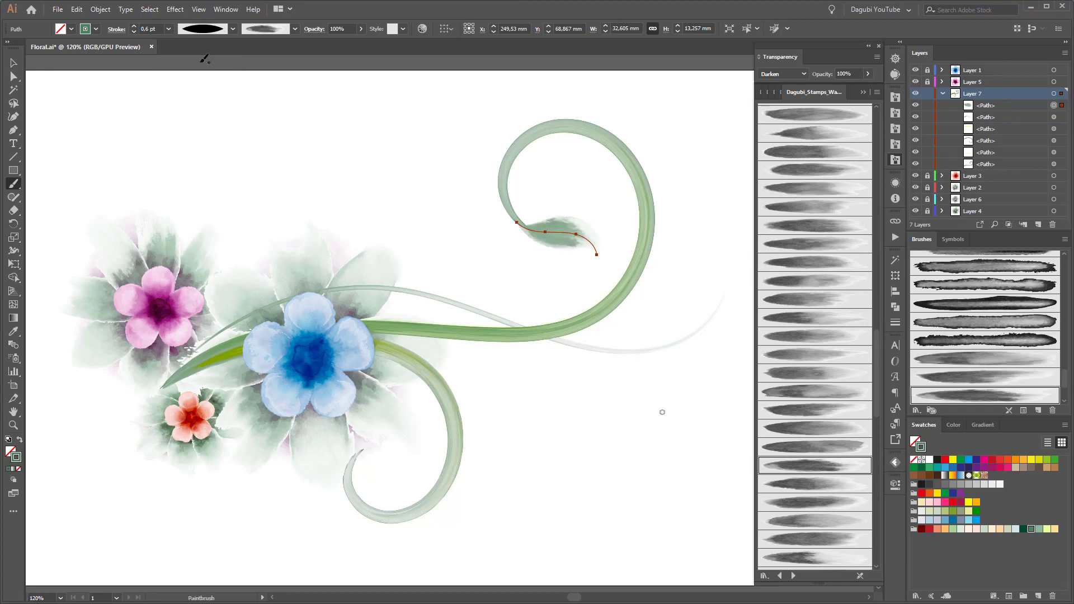
Paint another library-brush leaf at the thin stem's end with a tapered width profile
left_click(660, 412, "ctrl")
scroll(630, 374, "right", 2)
left_click_drag(643, 270, 648, 323)
left_click(233, 29)
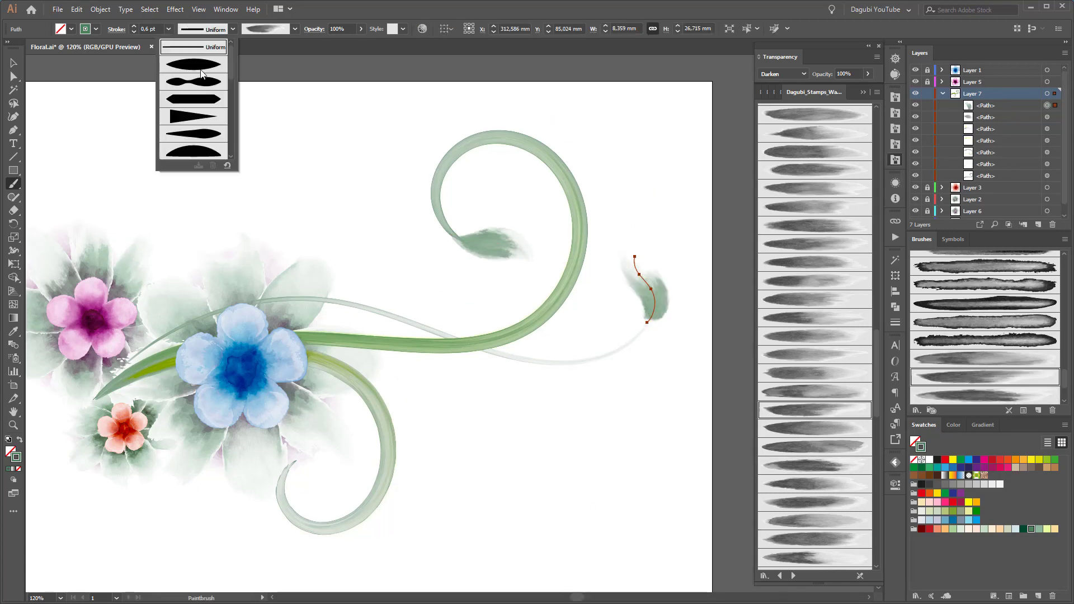
left_click(198, 56)
left_click(569, 515, "ctrl")
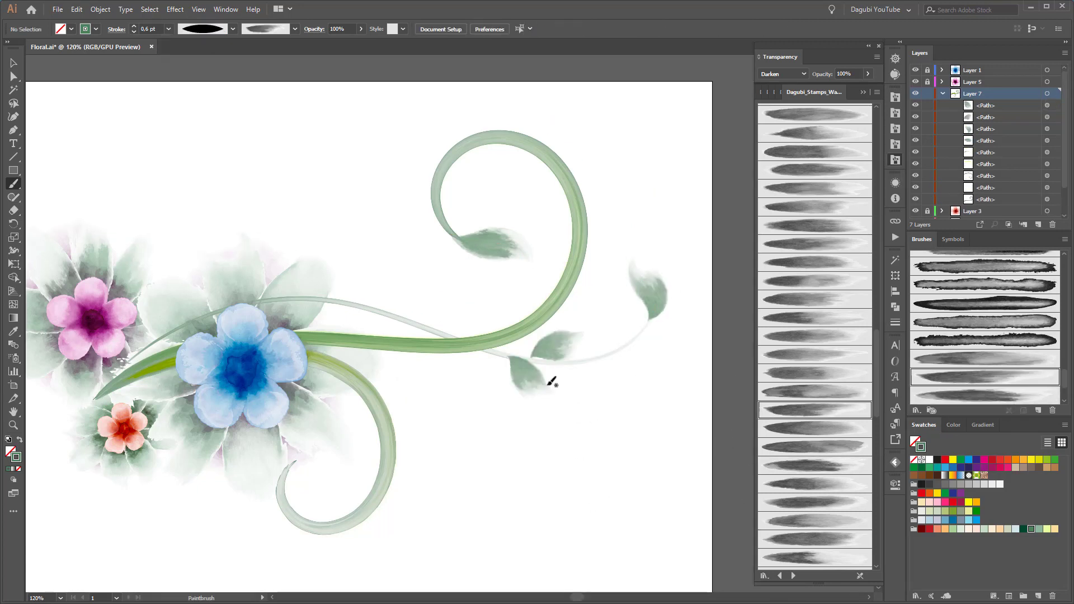
Apply a different library leaf brush to the new leaves along the thin stem
left_click(559, 344, "ctrl")
scroll(814, 224, "up", 1)
left_click(814, 185)
left_click(541, 383, "ctrl+shift")
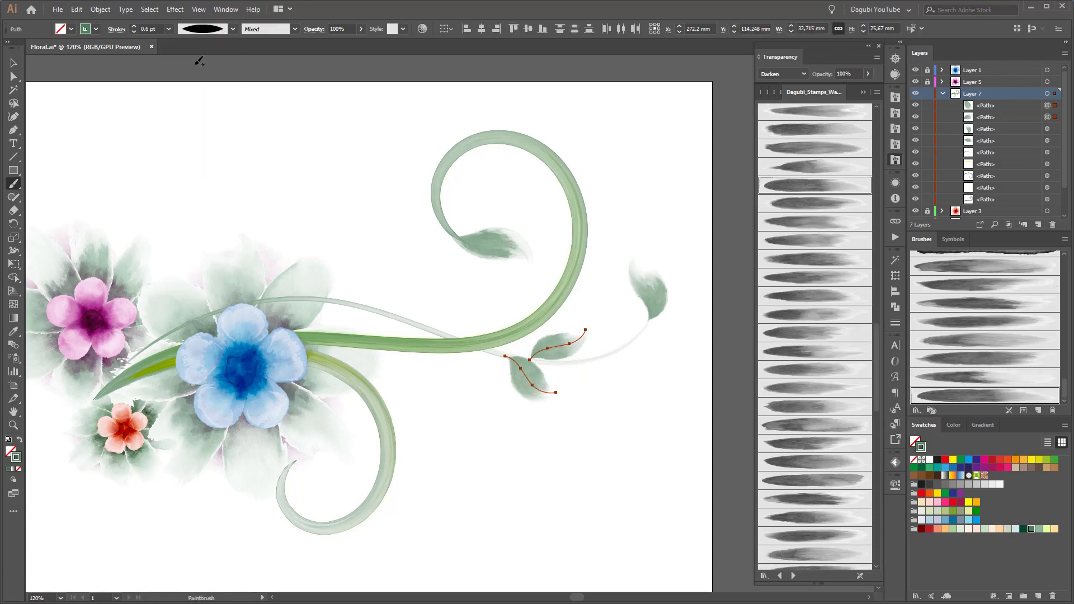
left_click(530, 385, "ctrl")
left_click(527, 515, "ctrl")
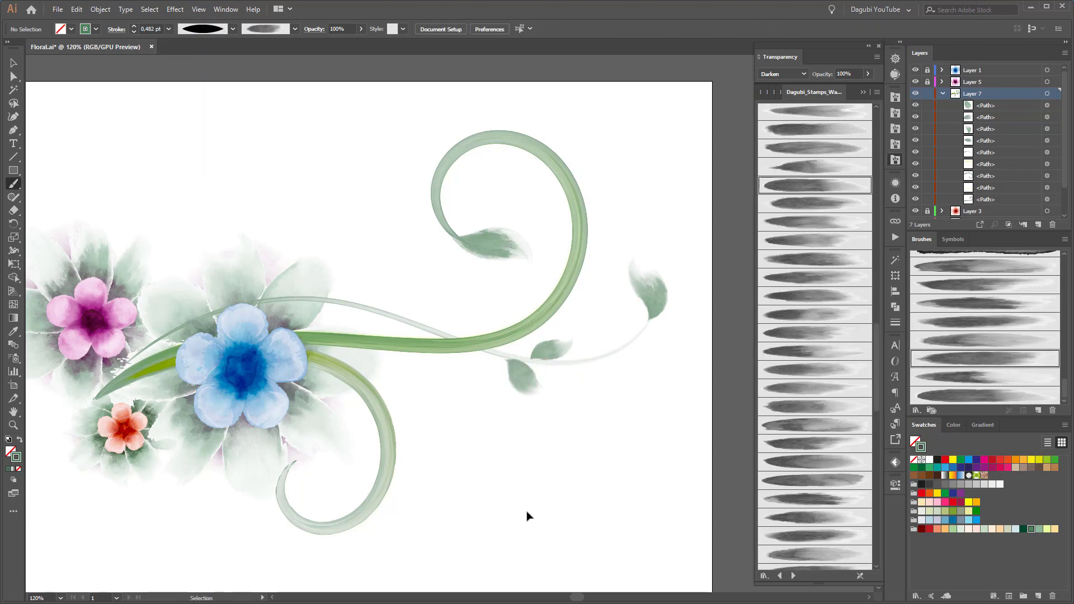
Paint a fine spiral tendril inside the upper stem curl with a washes brush
key("ctrl+z")
left_click(537, 532, "ctrl")
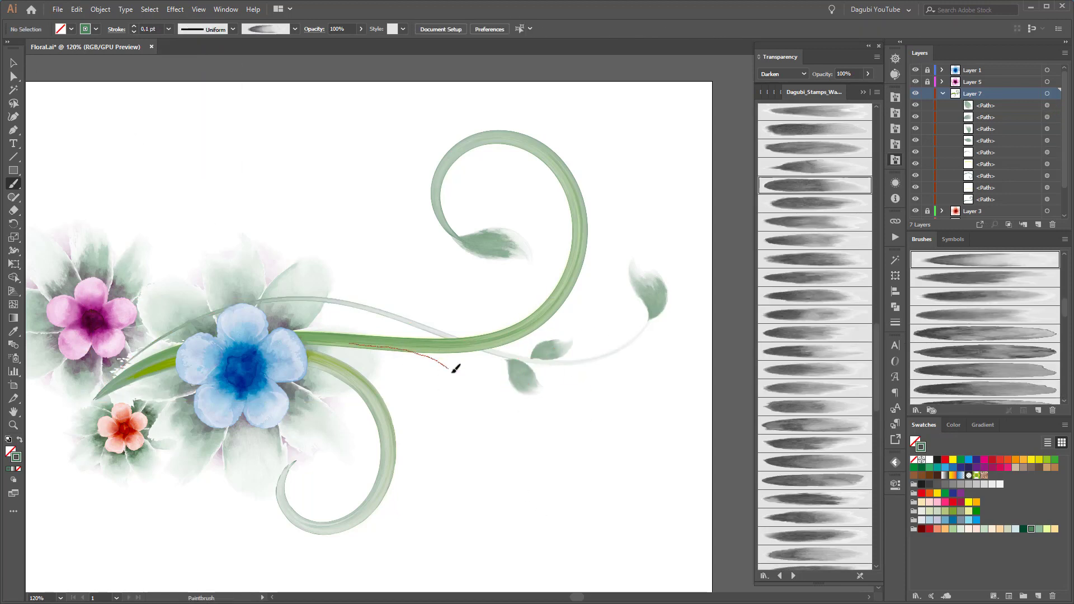
scroll(414, 492, "up", 3)
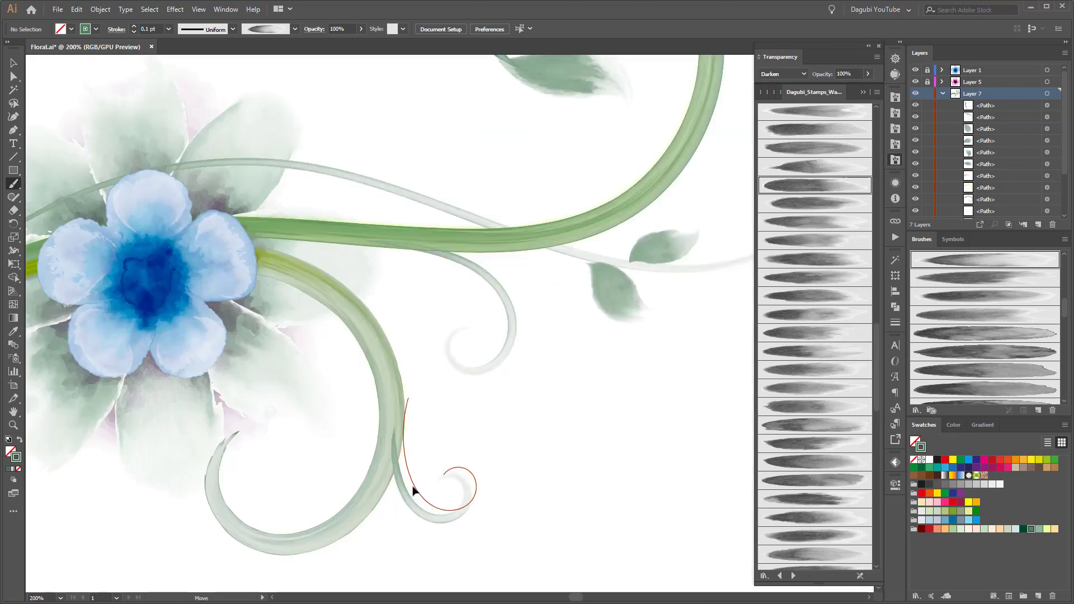
scroll(478, 491, "up", 2)
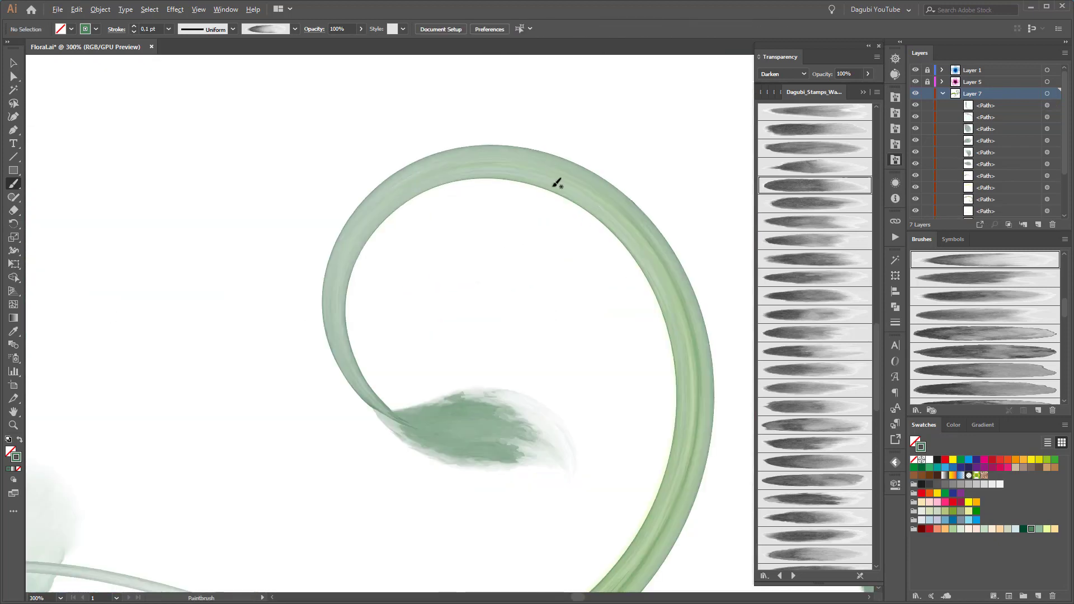
left_click_drag(540, 239, 541, 239)
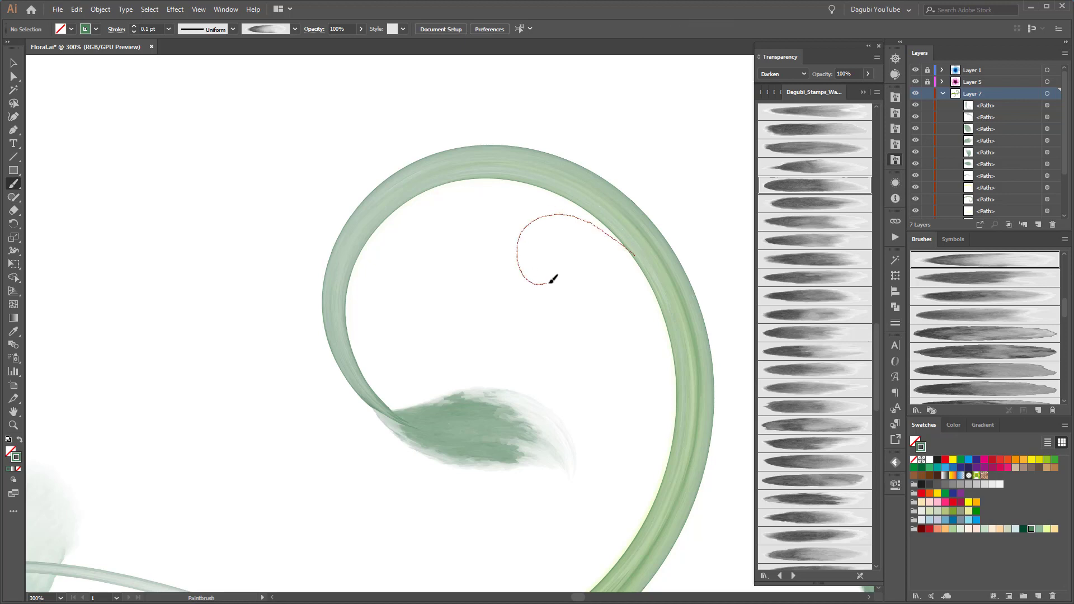
left_click_drag(552, 279, 551, 244)
left_click(832, 166)
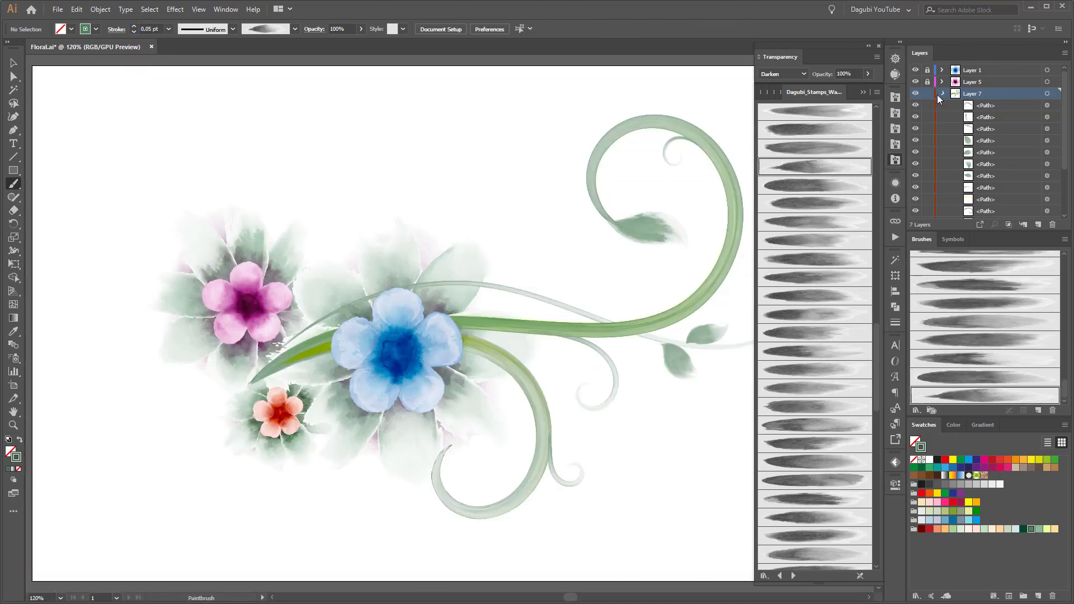
Collapse Layer 7, undo the last top-left tendril change, and choose another stamps brush
left_click(942, 93)
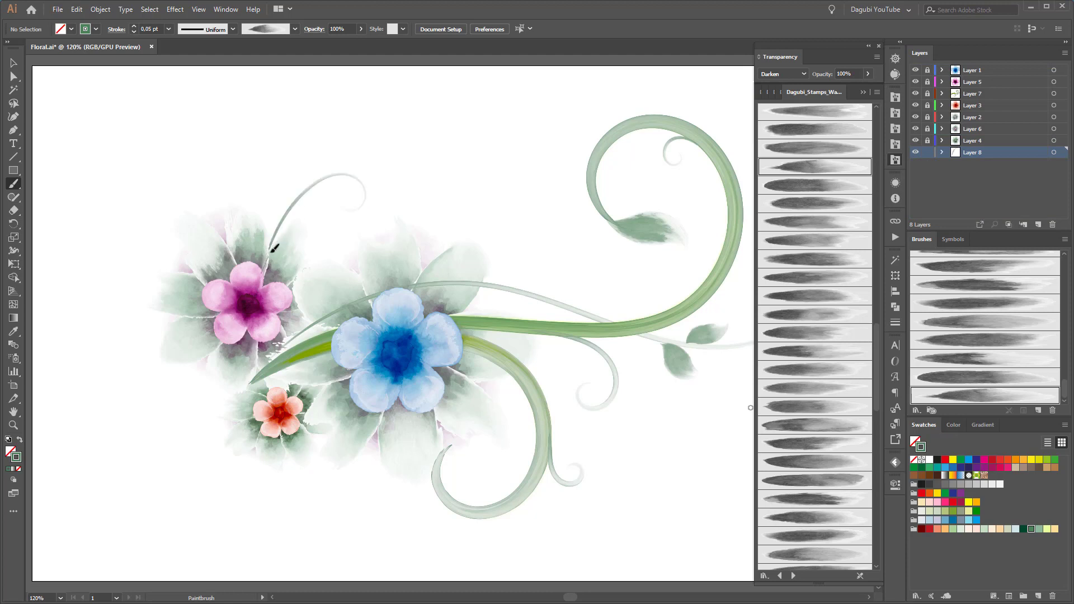
key("ctrl+z")
left_click(93, 142, "ctrl")
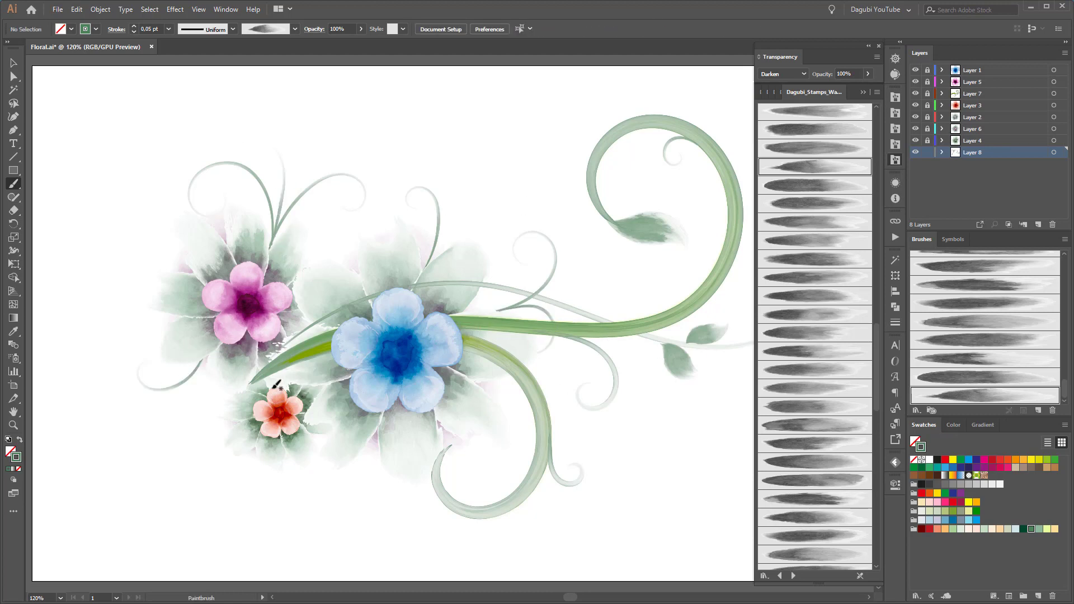
left_click(828, 462)
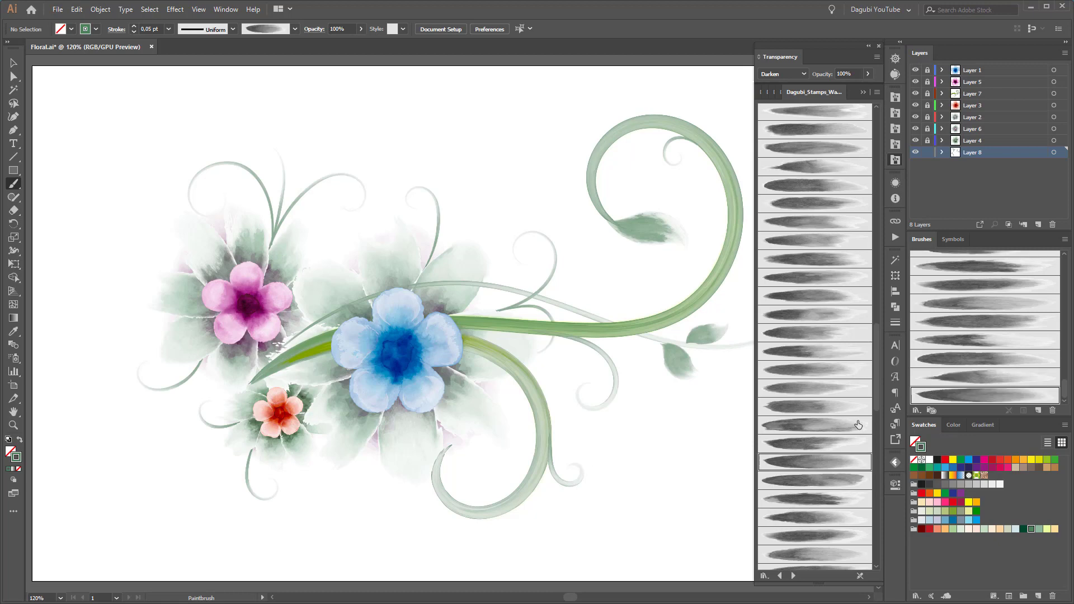
Select the tendril's small leaf and paint another short curling tendril near the flowers
key("v")
scroll(522, 269, "up", 5)
left_click(508, 273)
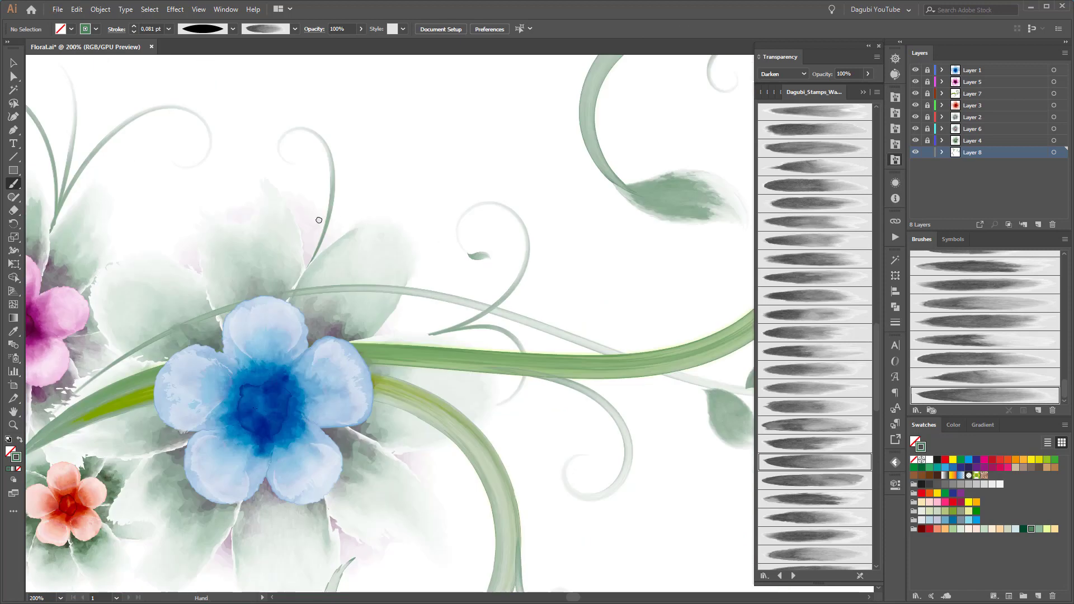
left_click_drag(343, 170, 311, 145)
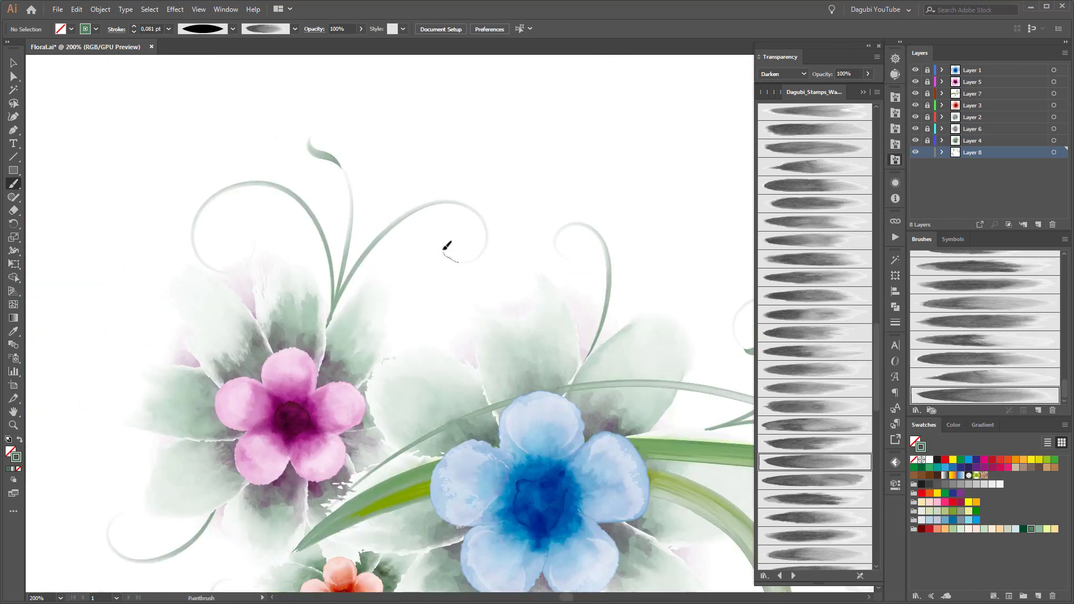
scroll(610, 290, "down", 1)
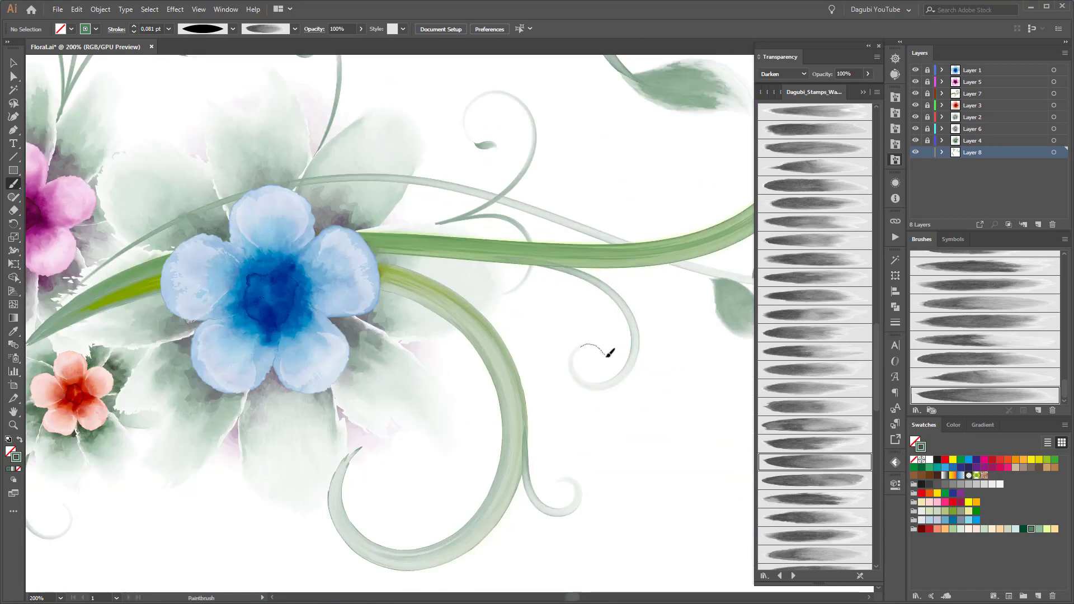
key("ctrl+minus")
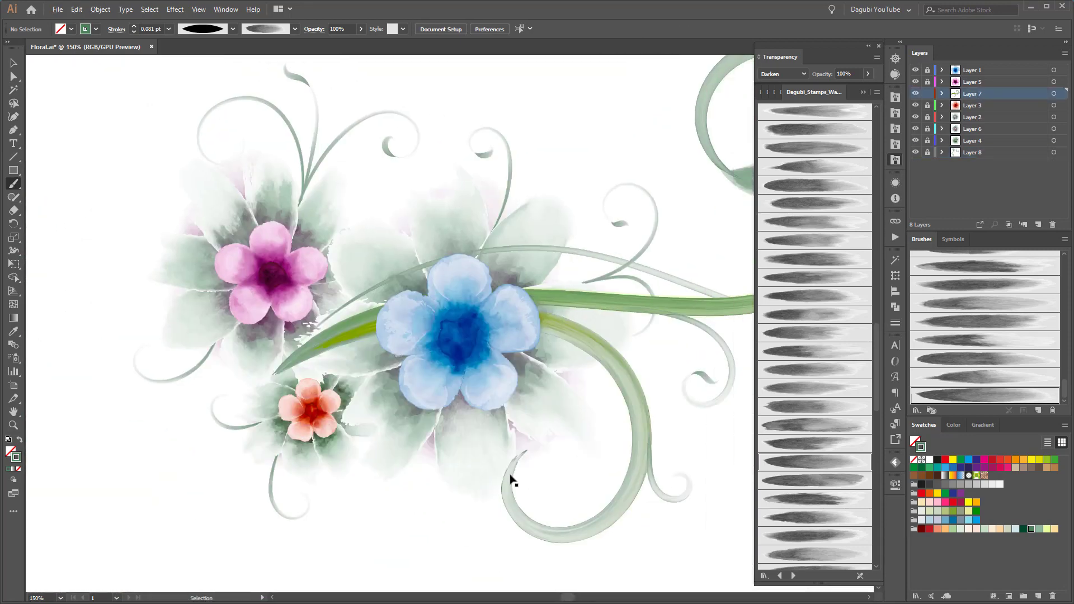
Unlock Layer 7 and give the stroke by the red flower Darken blending and 86955E green
left_click_drag(269, 374, 366, 366)
left_click(782, 73)
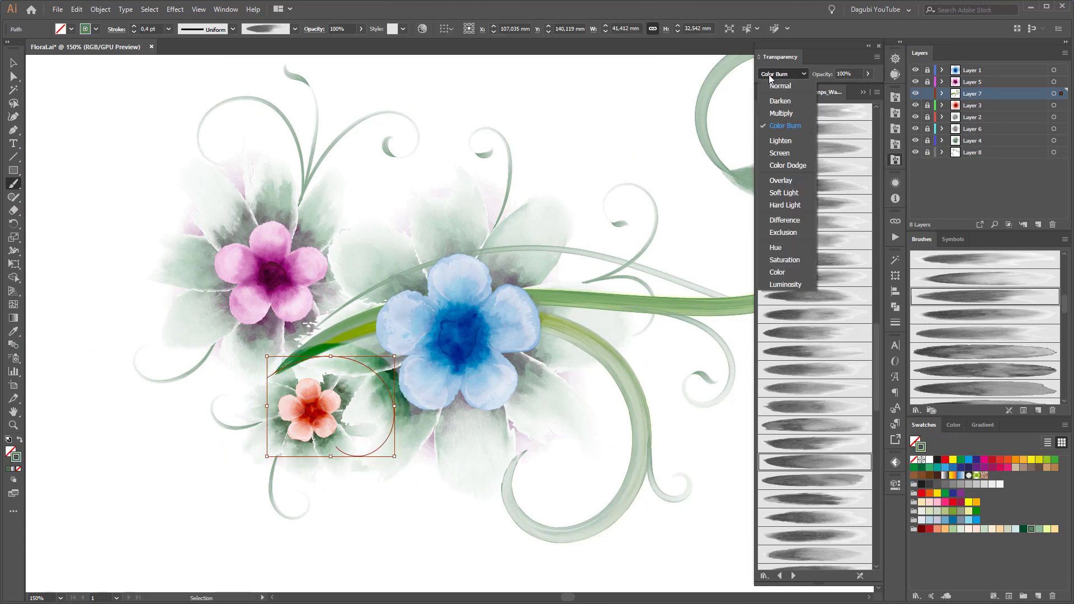
left_click(774, 92)
left_click(1023, 529)
left_click(953, 424)
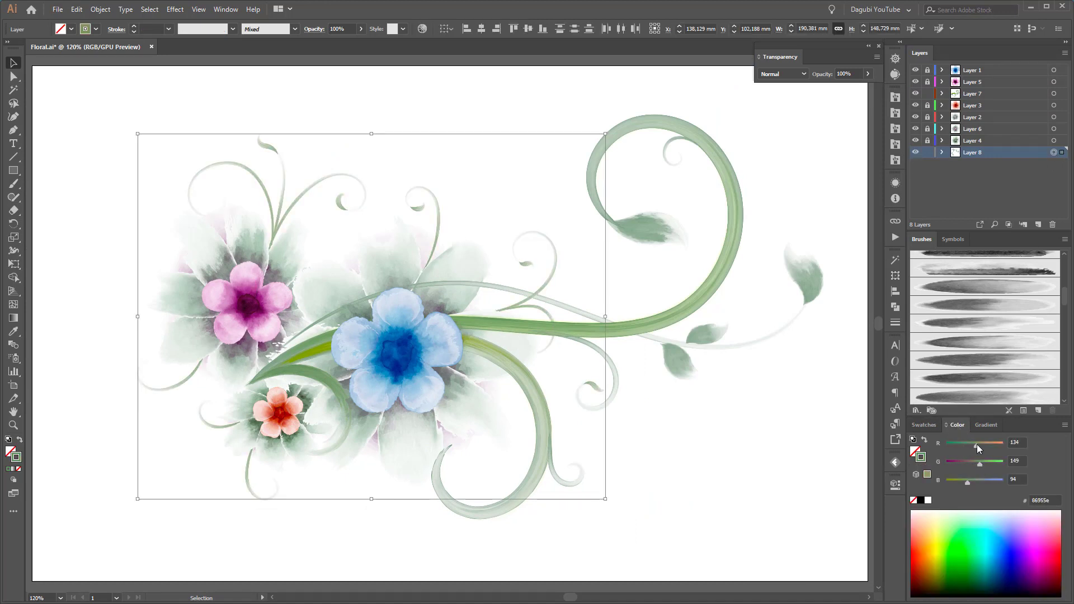
left_click(819, 522)
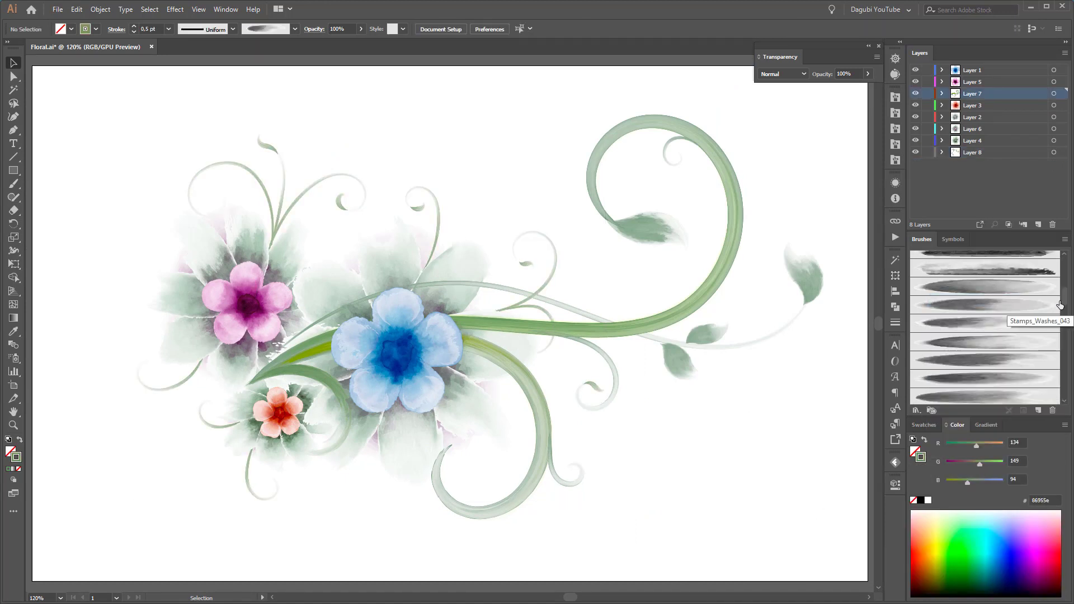
left_click_drag(1064, 296, 1062, 396)
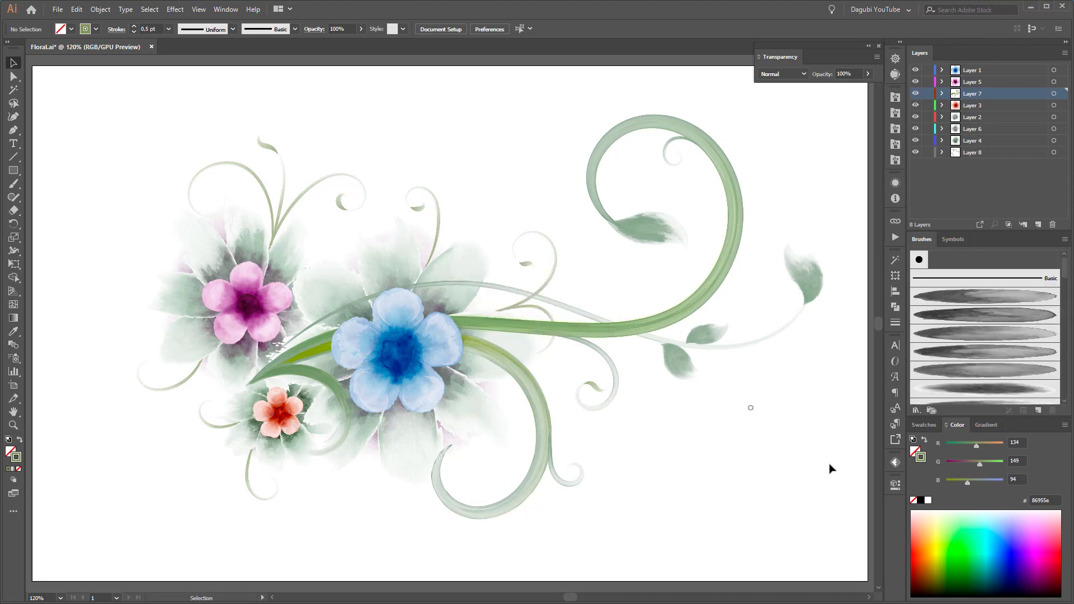
scroll(460, 449, "up", 3)
Paint a small green leaf by the stem under the blue flower and shrink it up-right
mouse_move(443, 427)
left_mouse_down()
mouse_move(514, 371)
mouse_move(491, 364)
left_mouse_up()
key("v")
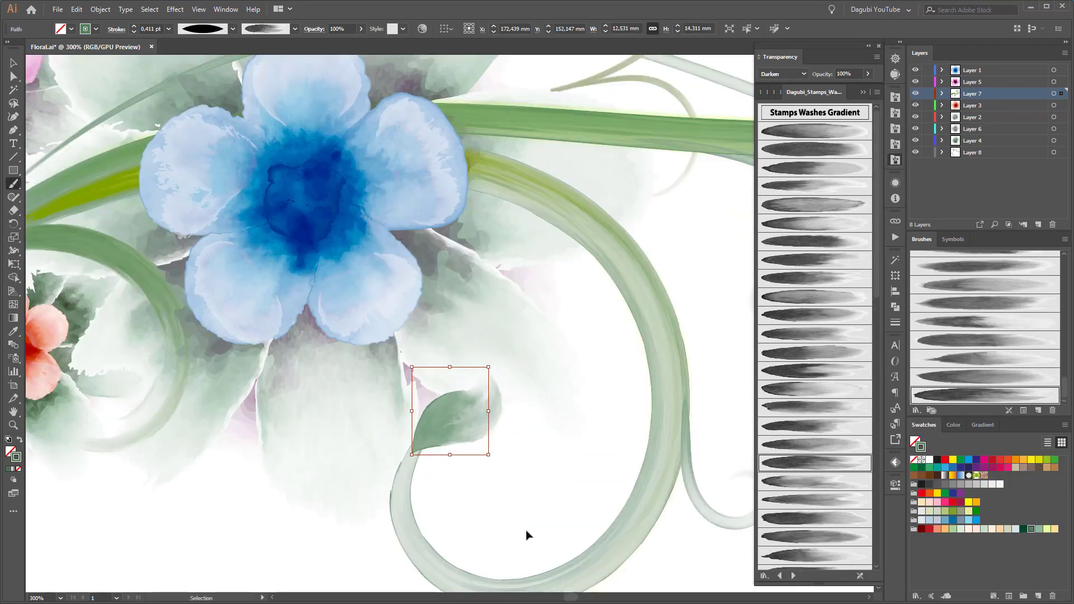
mouse_move(450, 456)
left_mouse_down()
mouse_move(502, 423)
mouse_move(510, 440)
left_mouse_up()
key("ctrl+shift+a")
scroll(559, 436, "down", 5)
scroll(347, 380, "up", 5)
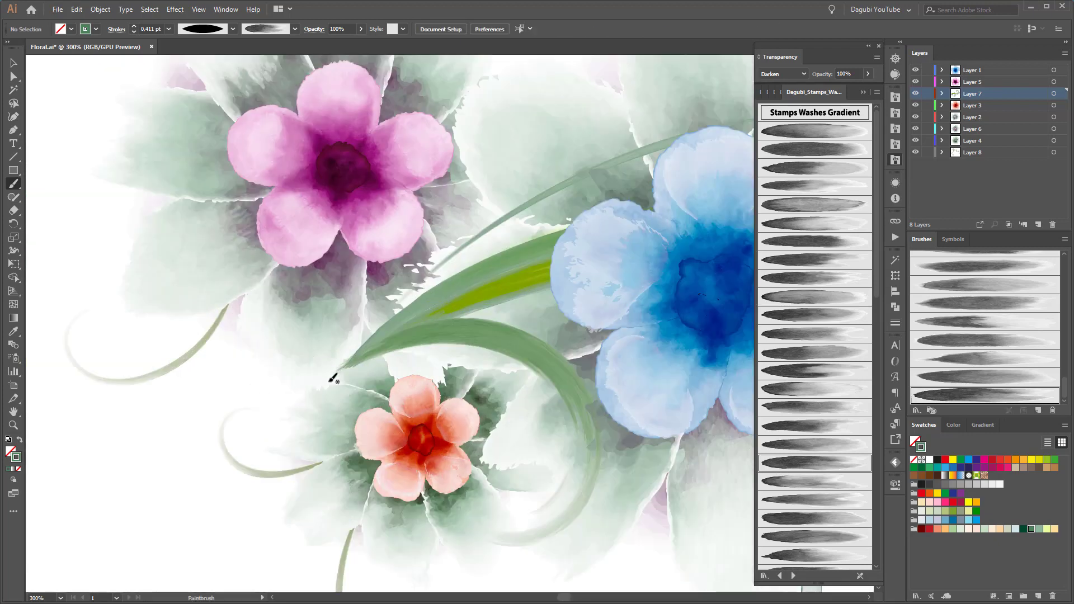
left_click(800, 554)
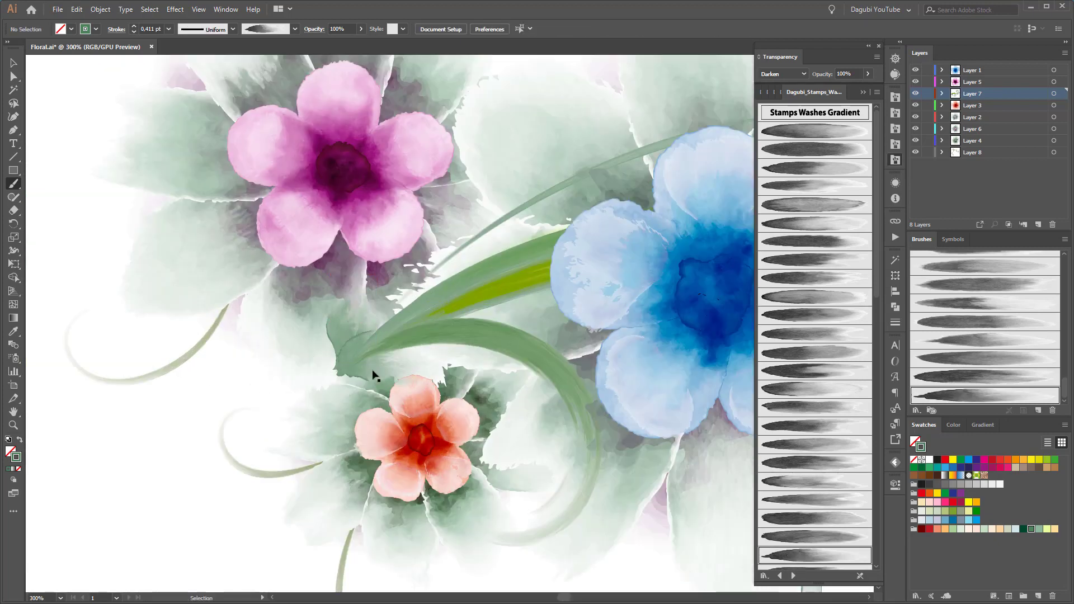